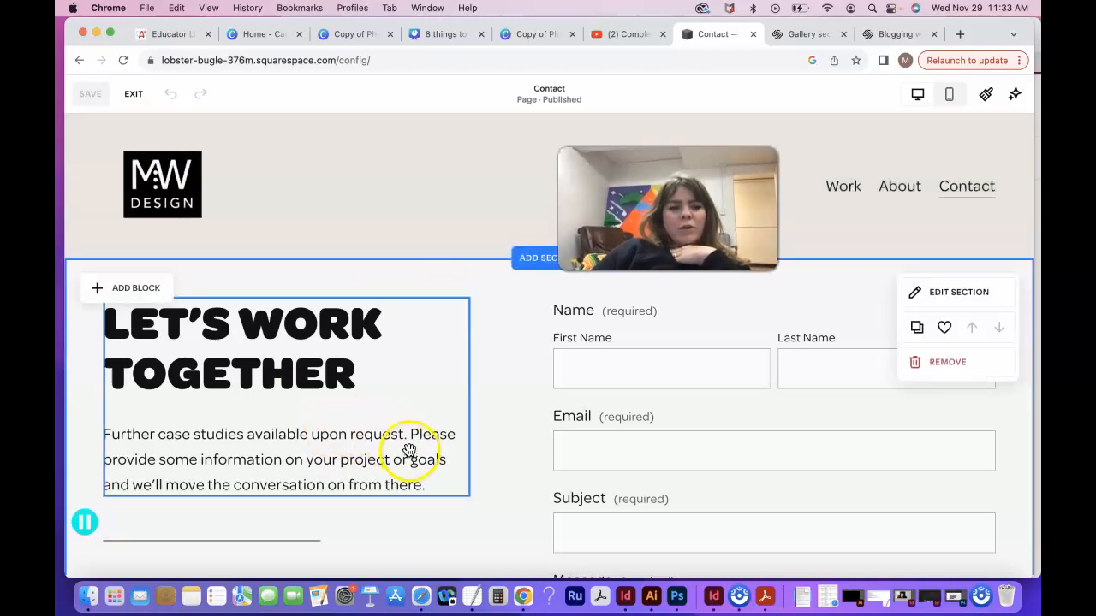
# - Try adding a new form block over the contact section's heading, shift it slightly sideways, and delete it
pyautogui.click(132, 289)
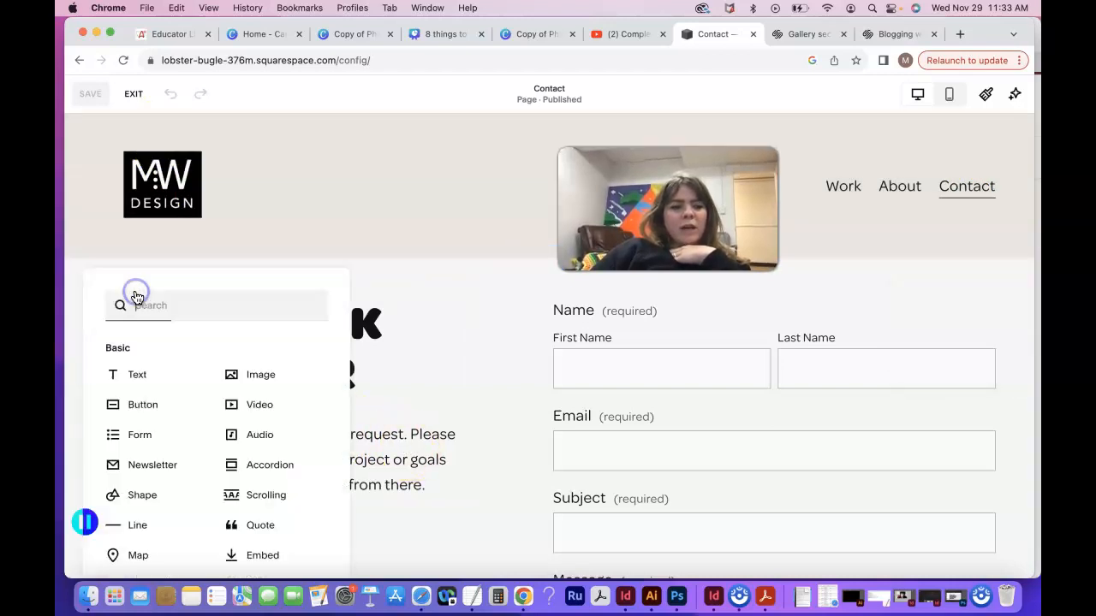
pyautogui.click(146, 438)
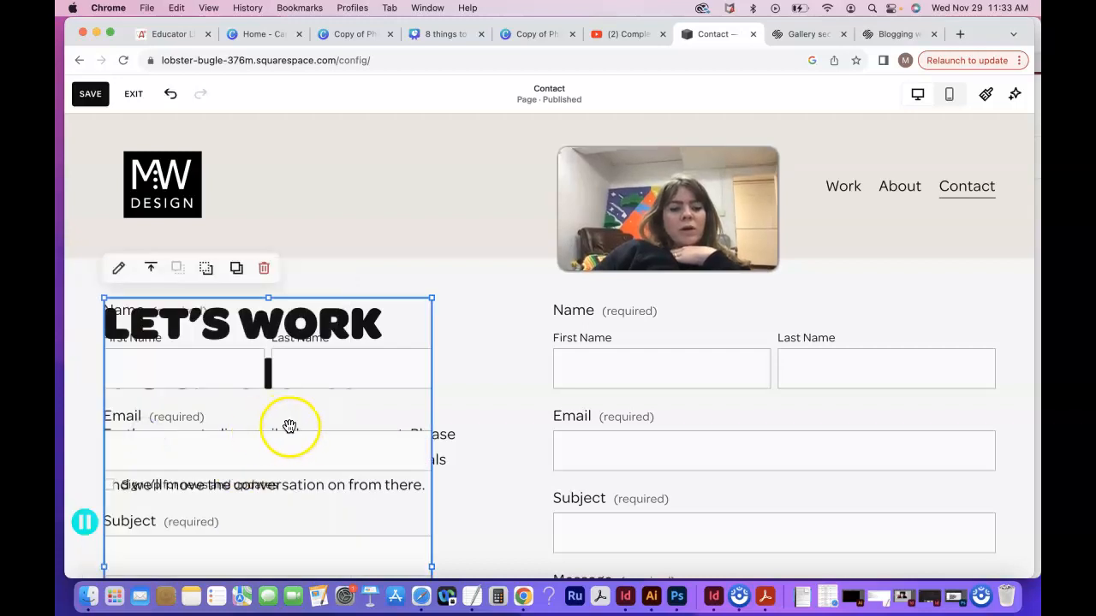
pyautogui.moveTo(331, 368); pyautogui.dragTo(406, 372)
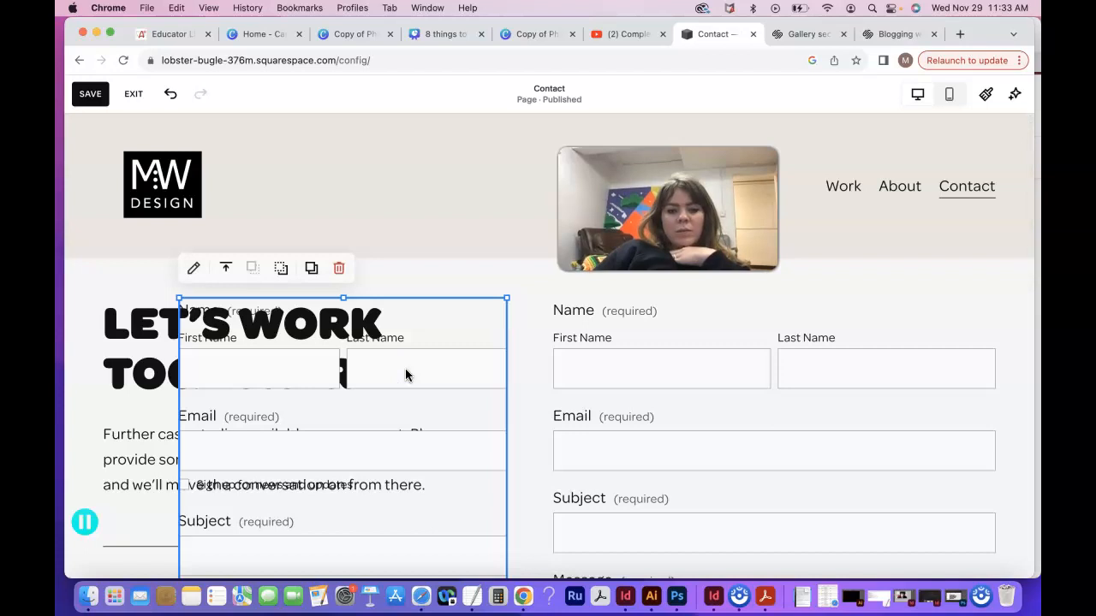
pyautogui.press('BackSpace')
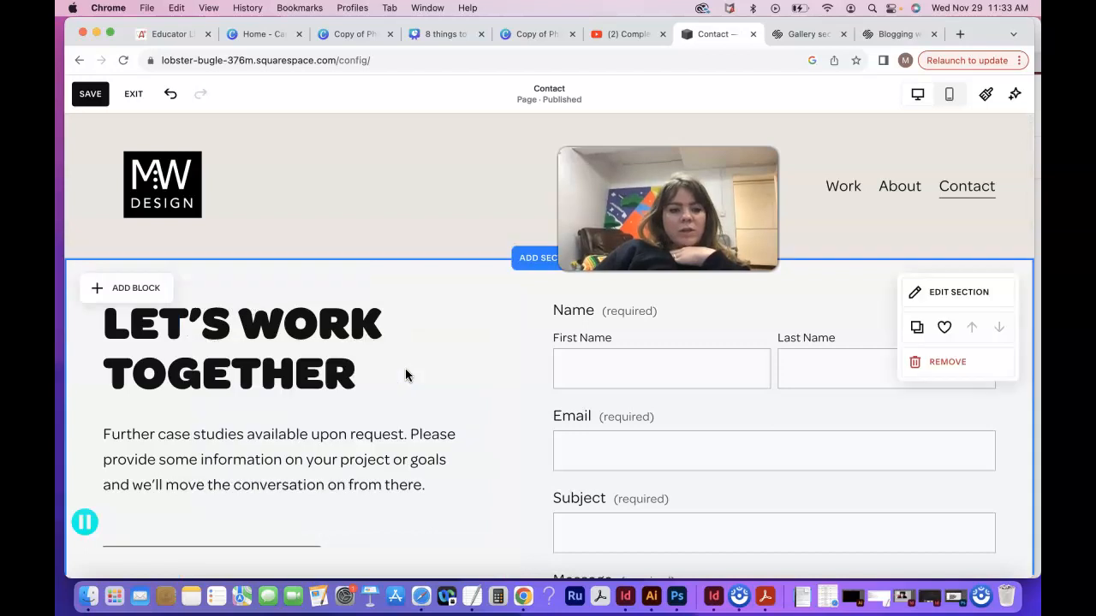
# - Open the existing contact form for editing and check its form name and submit button text
pyautogui.click(715, 330)
pyautogui.click(494, 349)
pyautogui.click(631, 347)
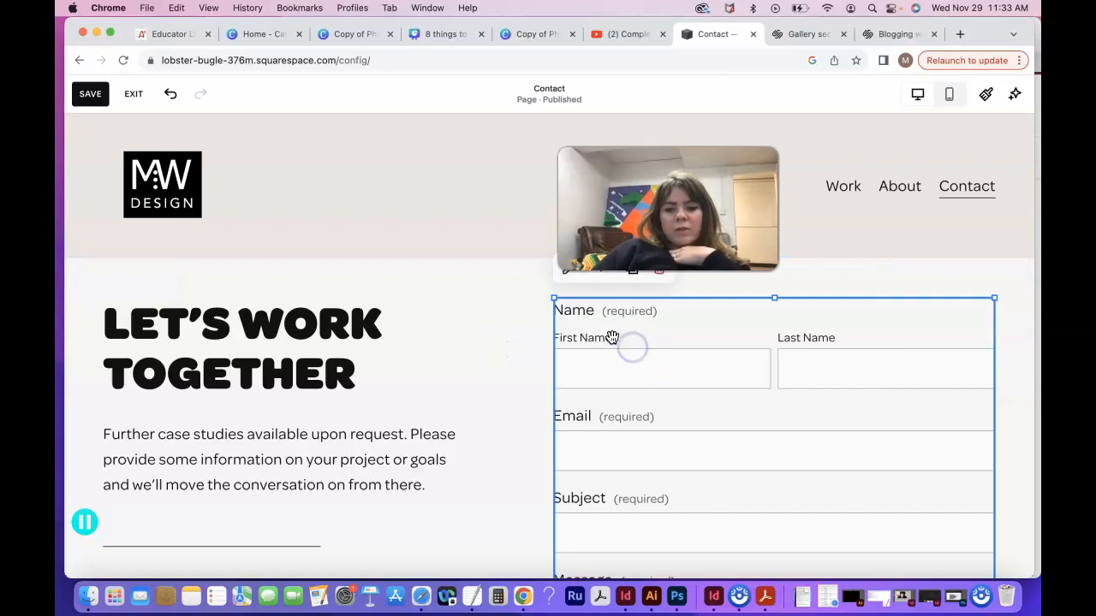
pyautogui.click(566, 271)
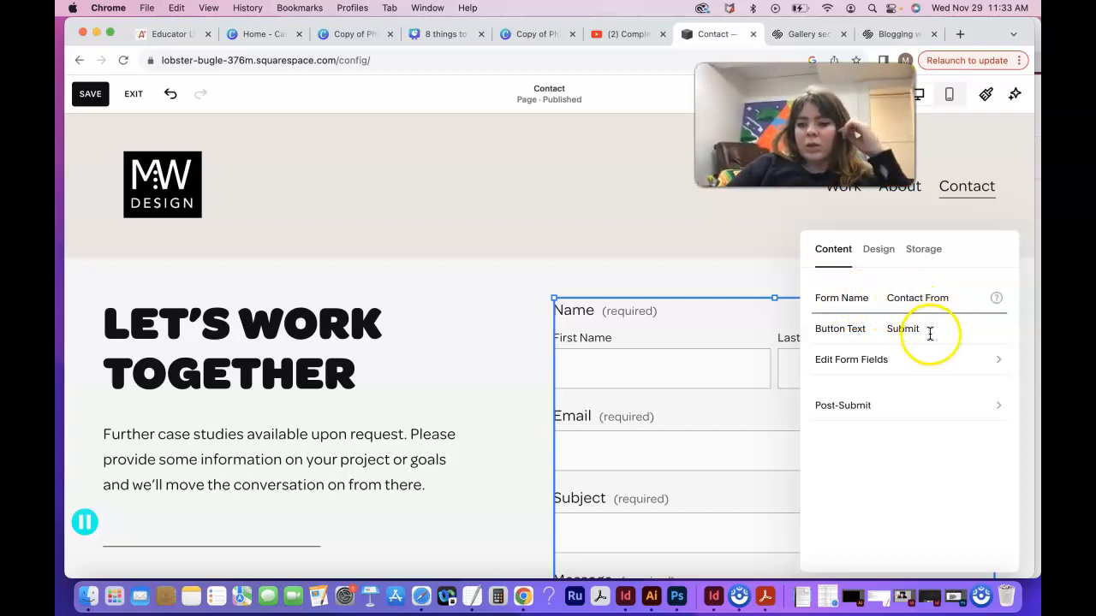
pyautogui.click(908, 333)
pyautogui.scroll(-2, 727, 423)
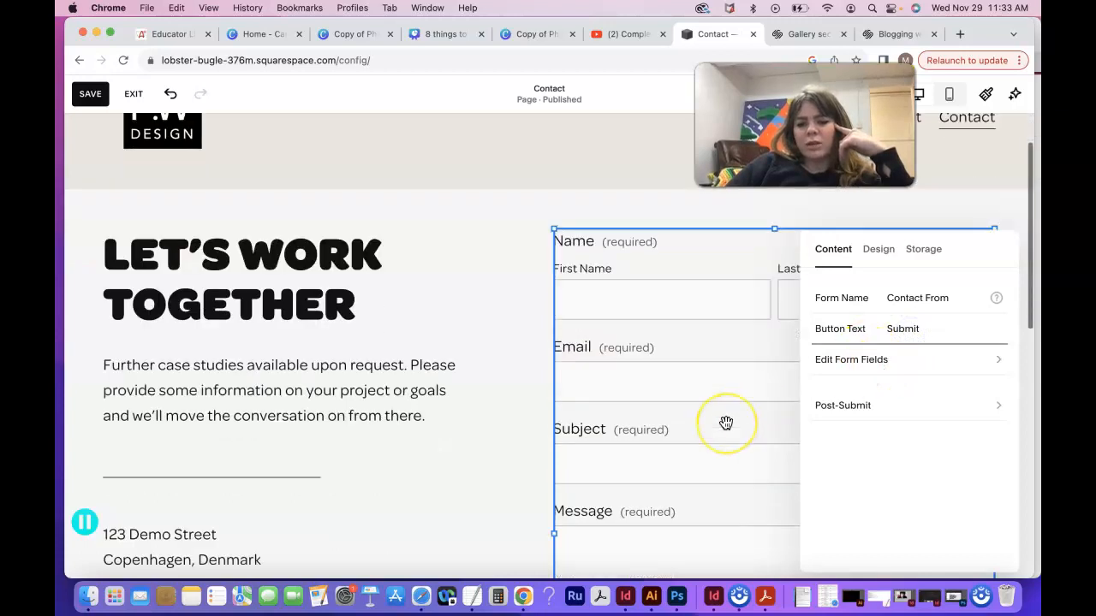
pyautogui.scroll(-3, 726, 423)
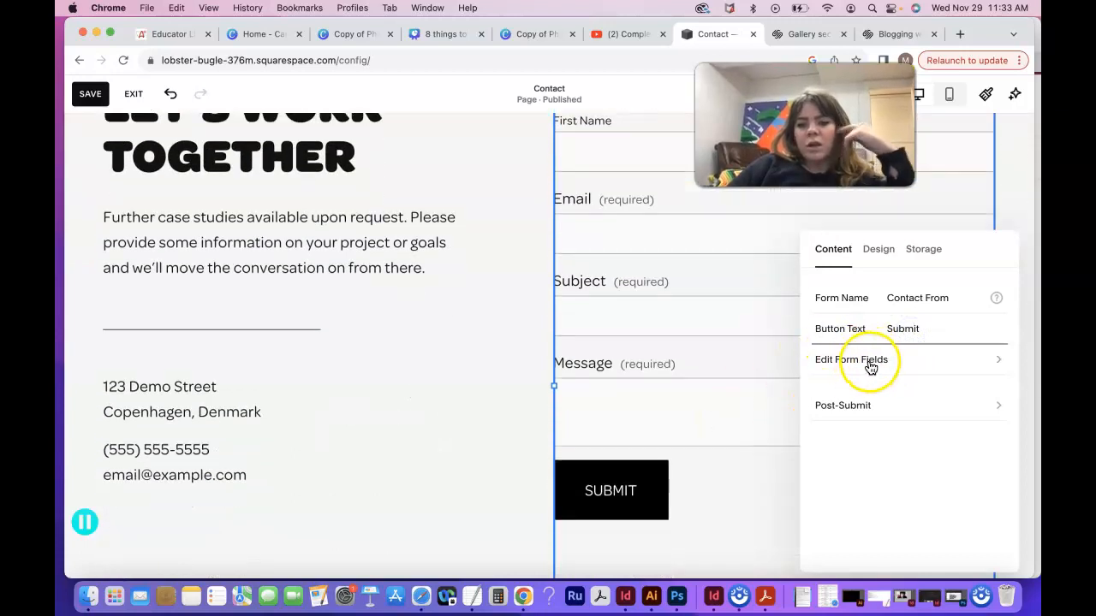
# - Review the contact form's fields, the field types that can be added, and the Name field's options
pyautogui.click(870, 363)
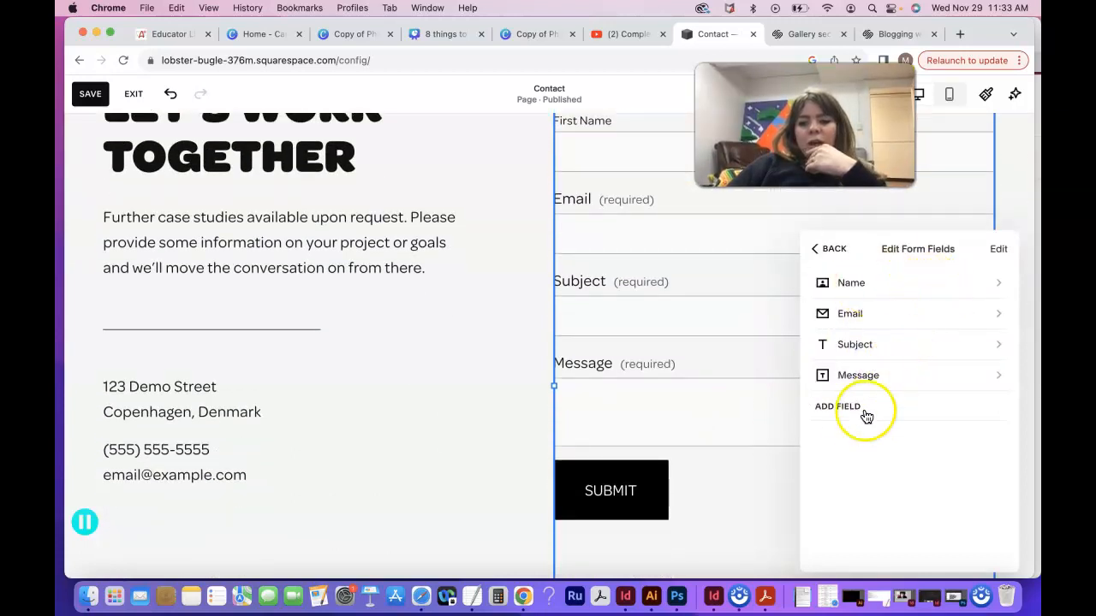
pyautogui.click(838, 406)
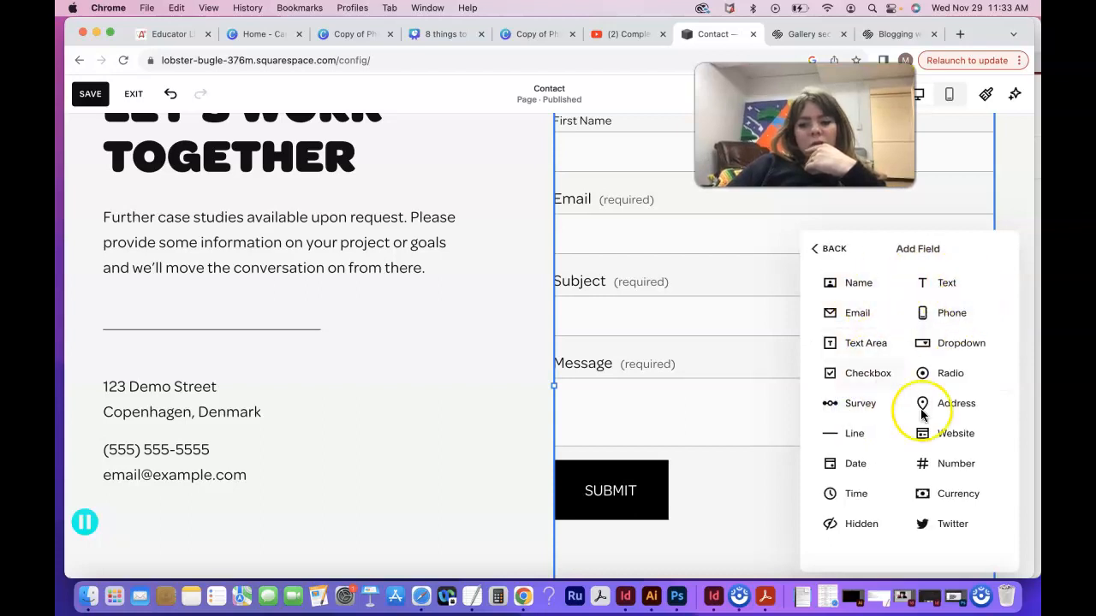
pyautogui.click(832, 254)
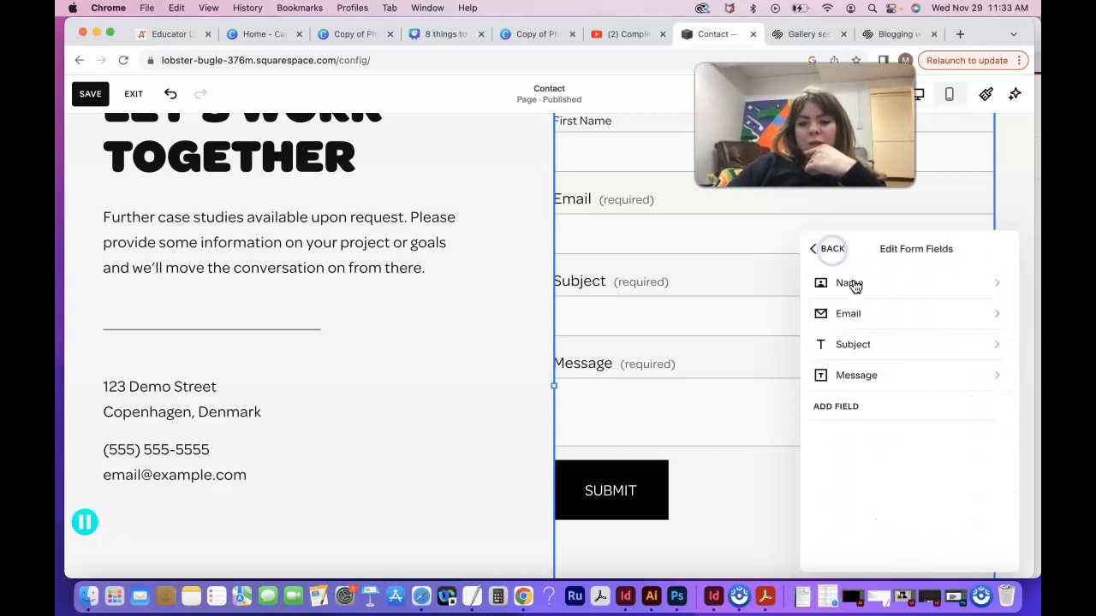
pyautogui.click(861, 291)
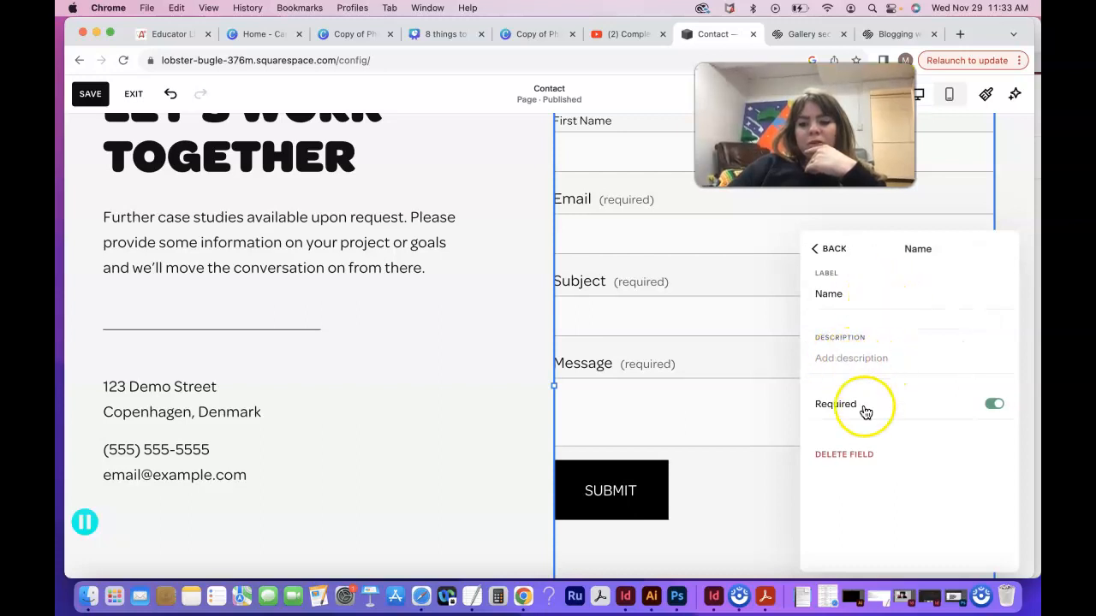
pyautogui.click(827, 249)
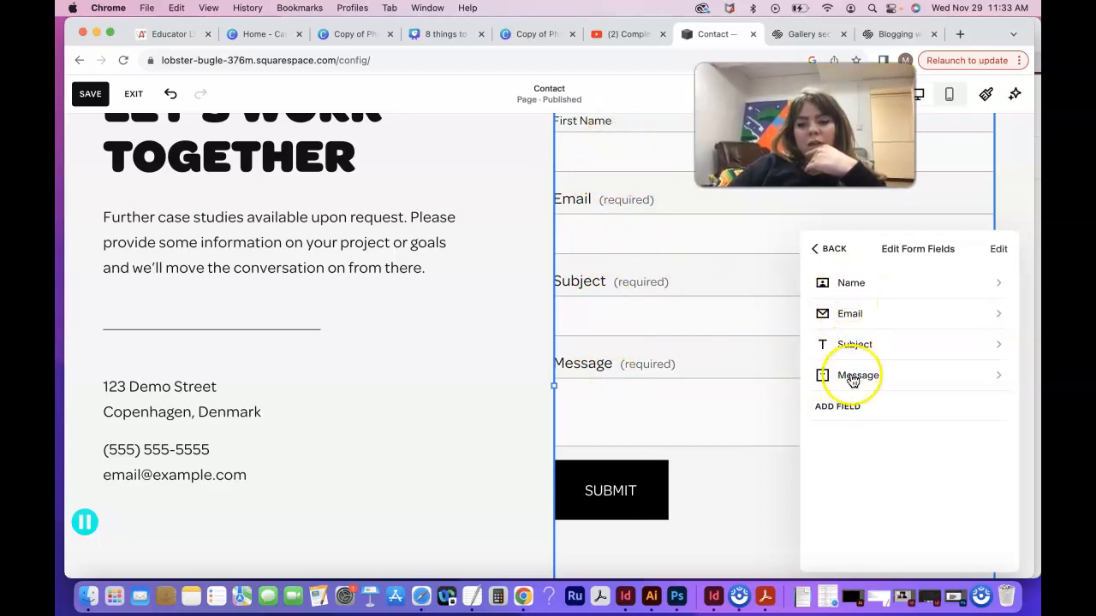
pyautogui.click(835, 249)
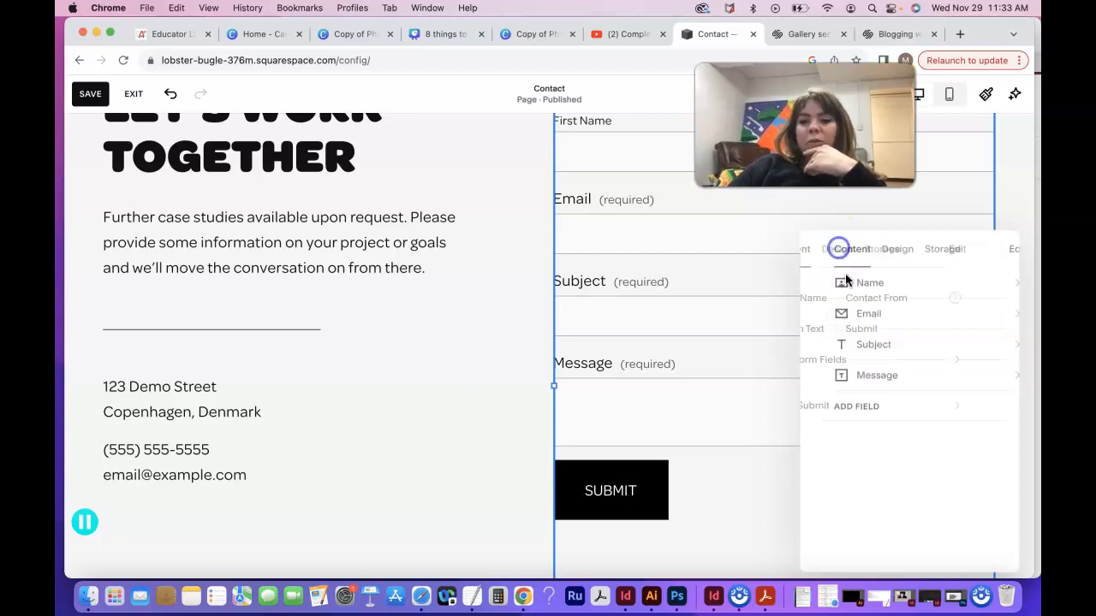
# - Look through the available form styles in the contact form's design settings, keeping the current one
pyautogui.click(882, 252)
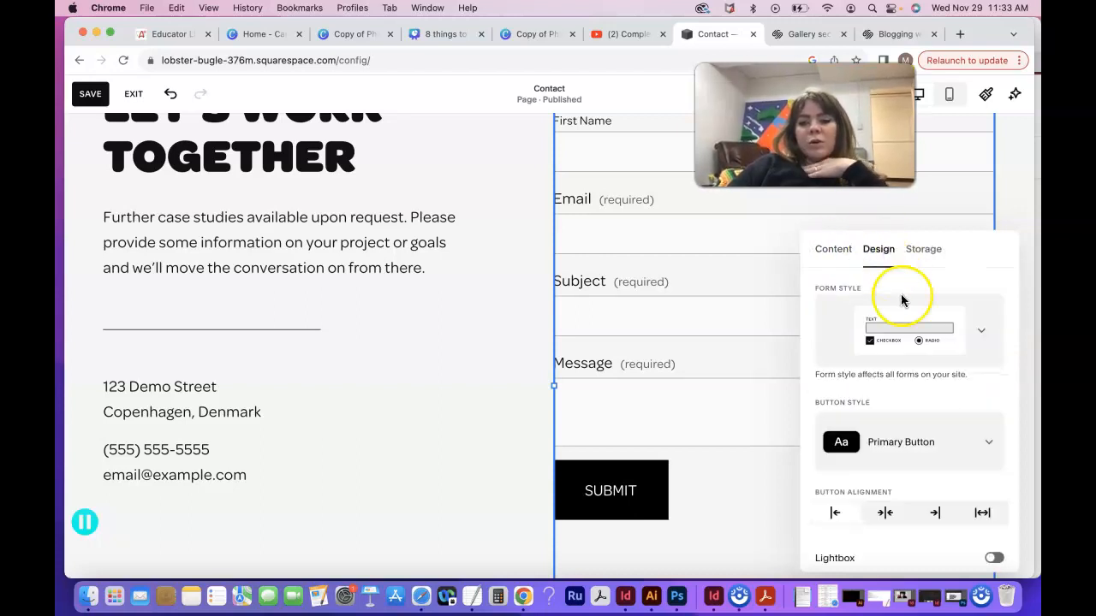
pyautogui.click(985, 334)
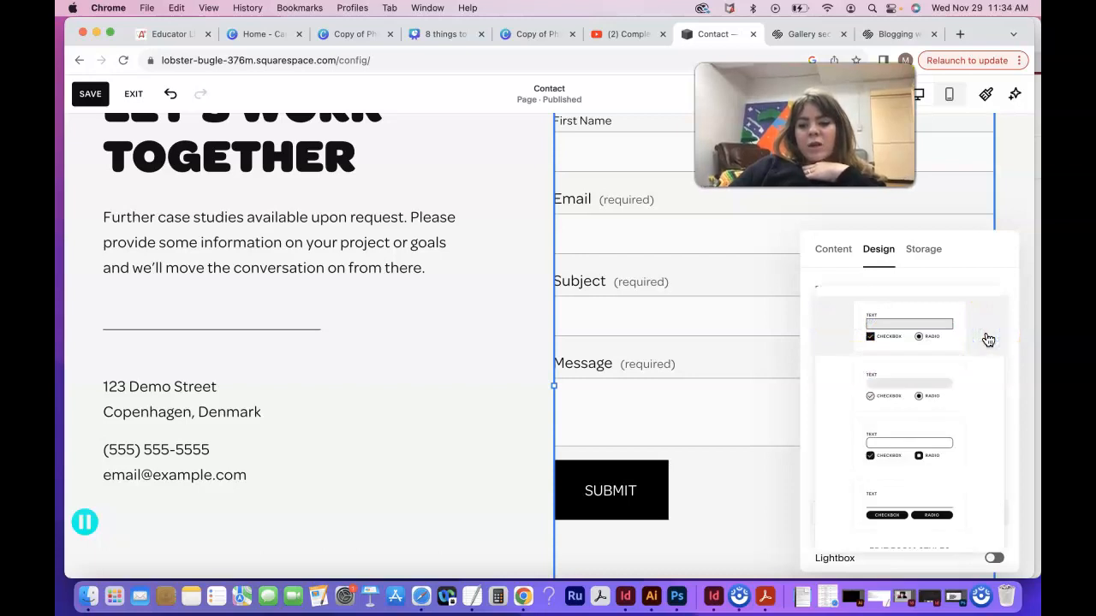
pyautogui.click(970, 283)
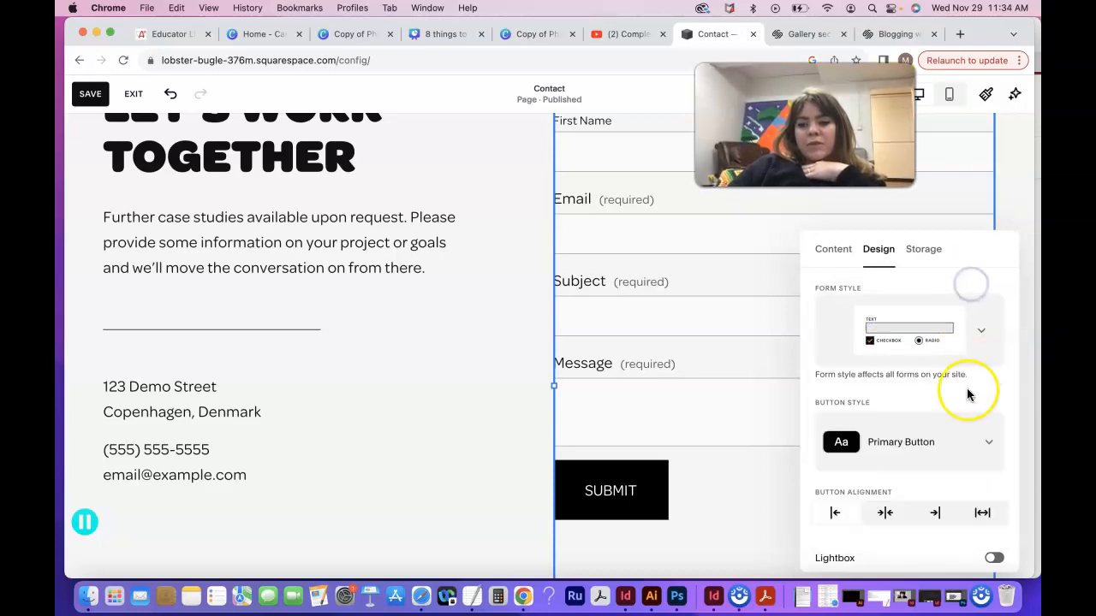
# - Try the Secondary and Tertiary styles on the submit button, and return it to Primary Button
pyautogui.scroll(-1, 967, 394)
pyautogui.click(931, 398)
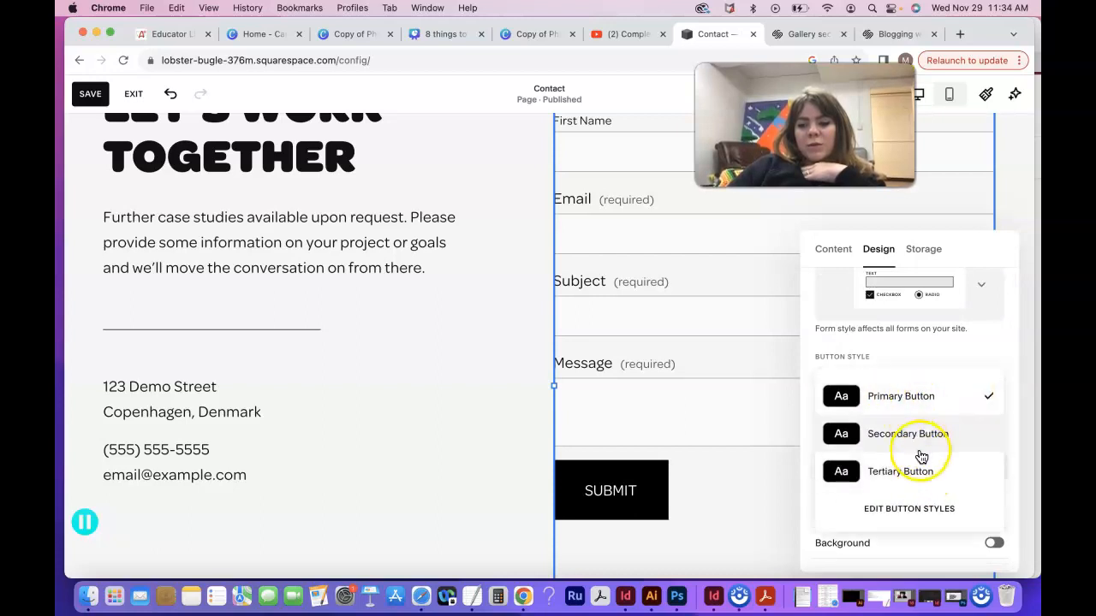
pyautogui.click(924, 435)
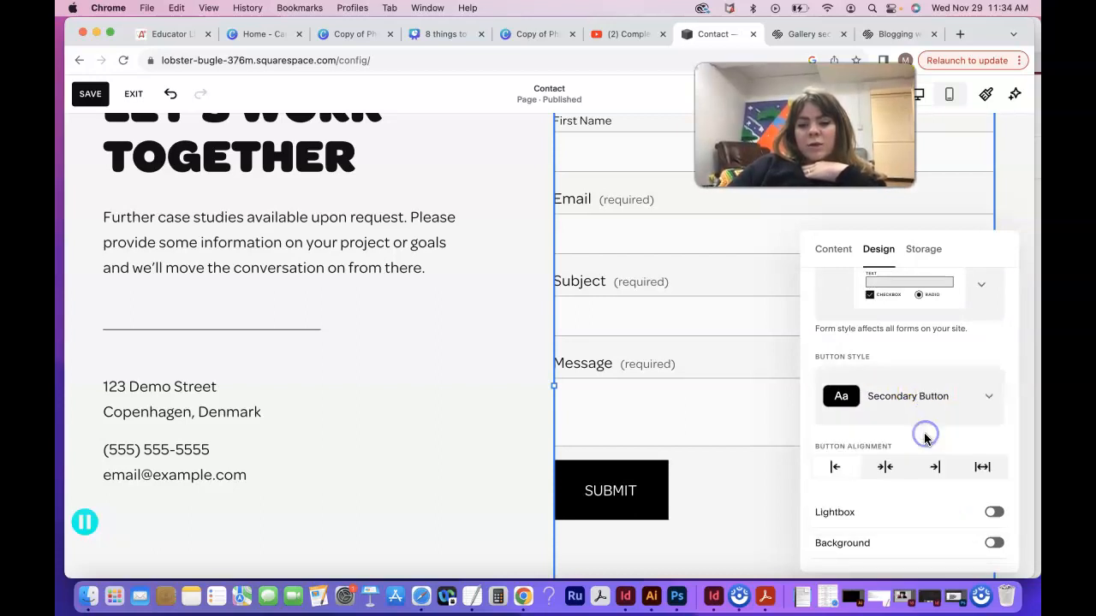
pyautogui.click(925, 394)
pyautogui.click(919, 438)
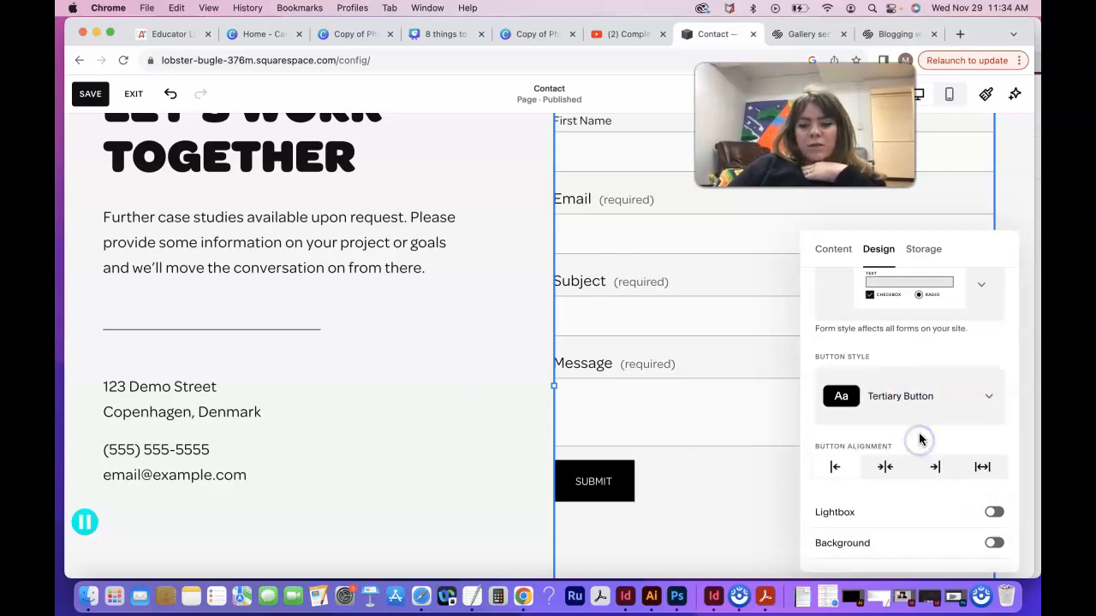
pyautogui.click(915, 406)
pyautogui.click(908, 366)
pyautogui.click(910, 406)
pyautogui.click(905, 359)
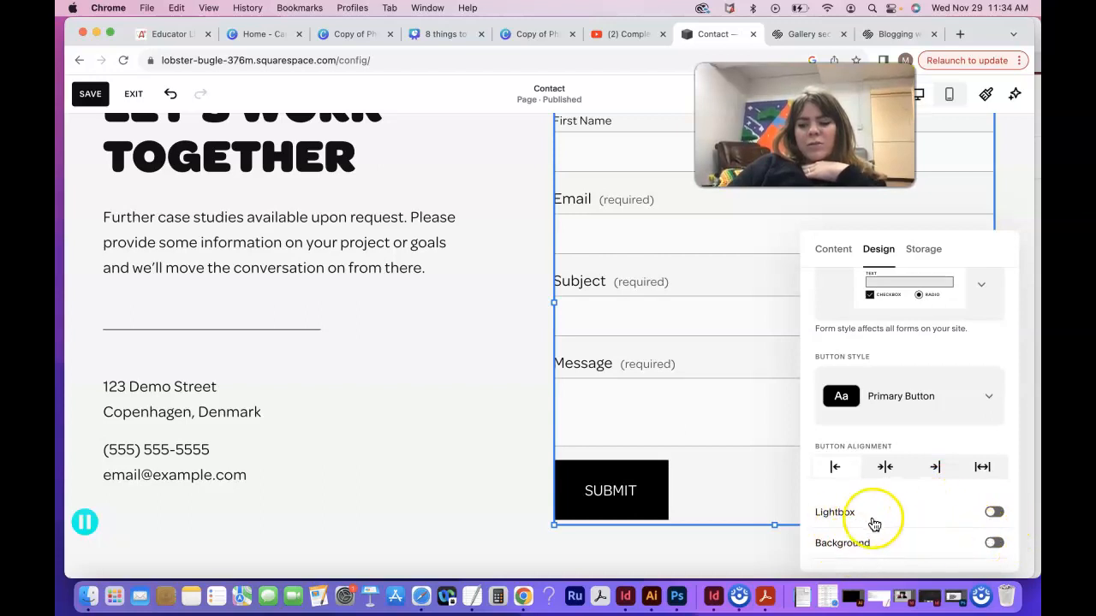
# - Enable the form's background, look over its color, corner radius and padding options, and disable it again
pyautogui.click(1000, 543)
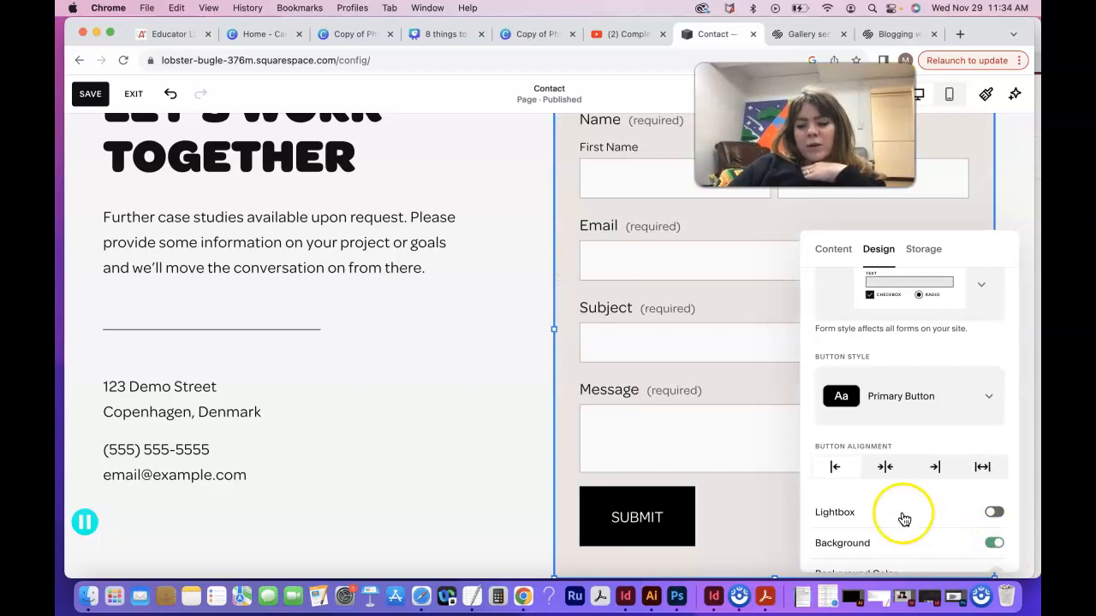
pyautogui.scroll(-3, 904, 519)
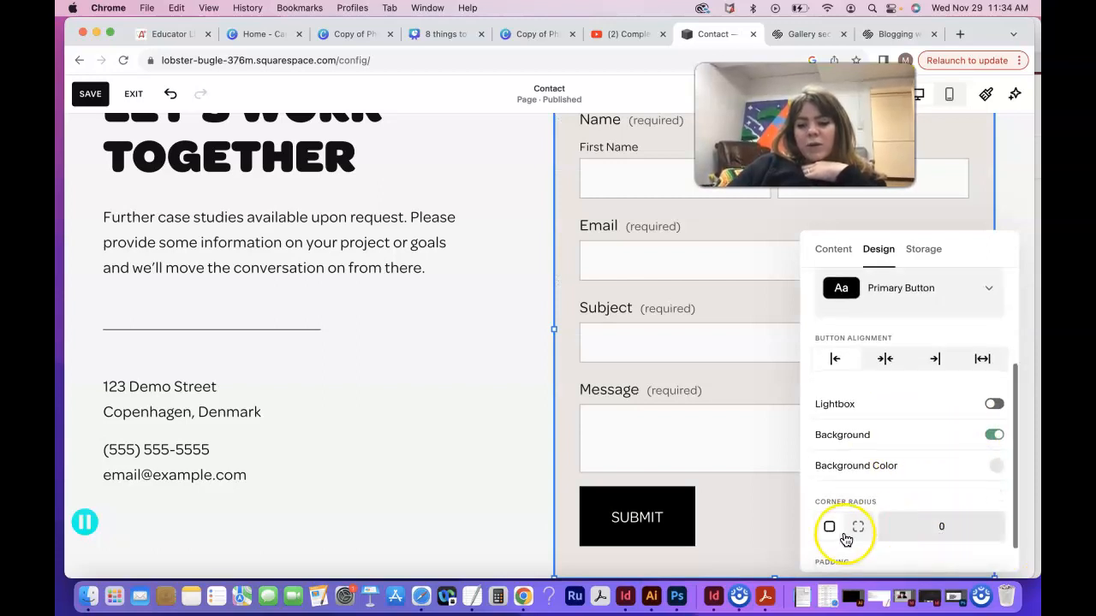
pyautogui.scroll(-1, 865, 529)
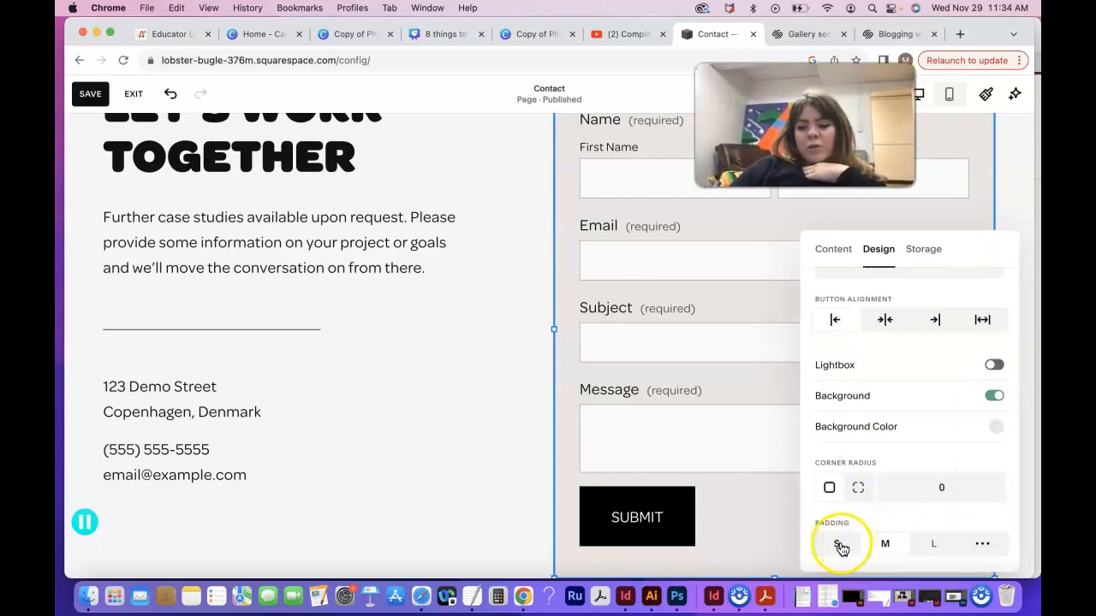
pyautogui.scroll(1, 974, 431)
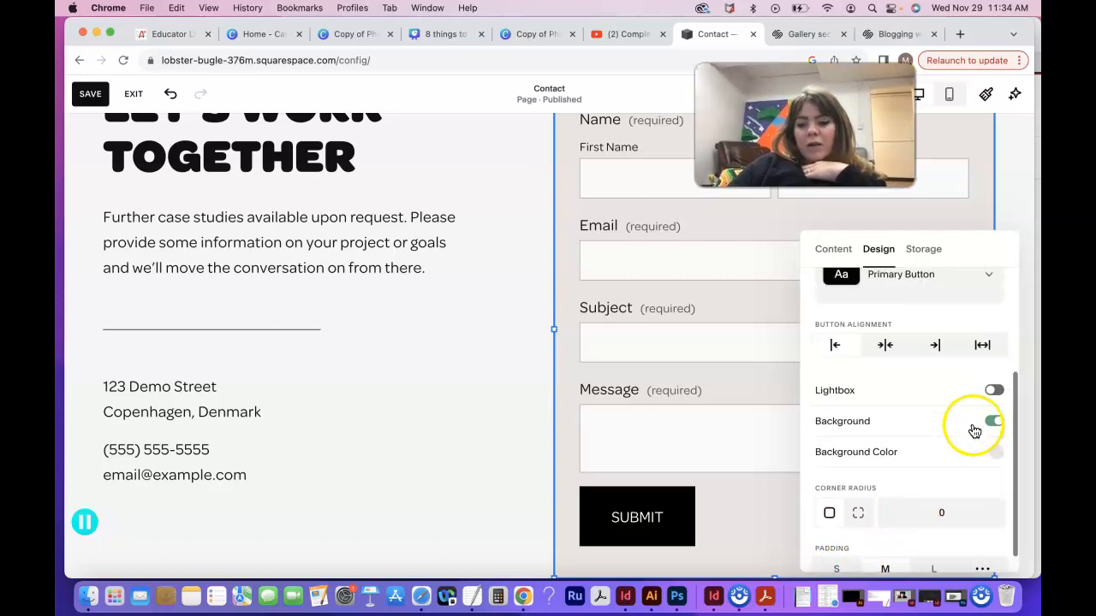
pyautogui.click(985, 425)
pyautogui.scroll(3, 924, 433)
pyautogui.scroll(1, 890, 407)
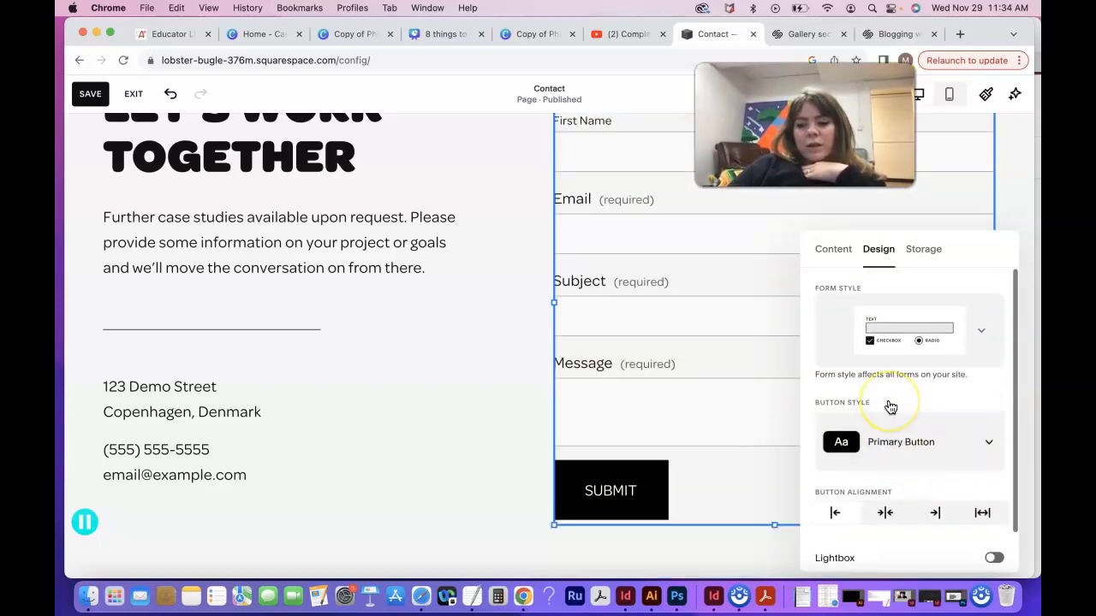
# - Review the form's storage settings and the site's form submissions page, and return to the contact page with the form settings closed
pyautogui.click(927, 249)
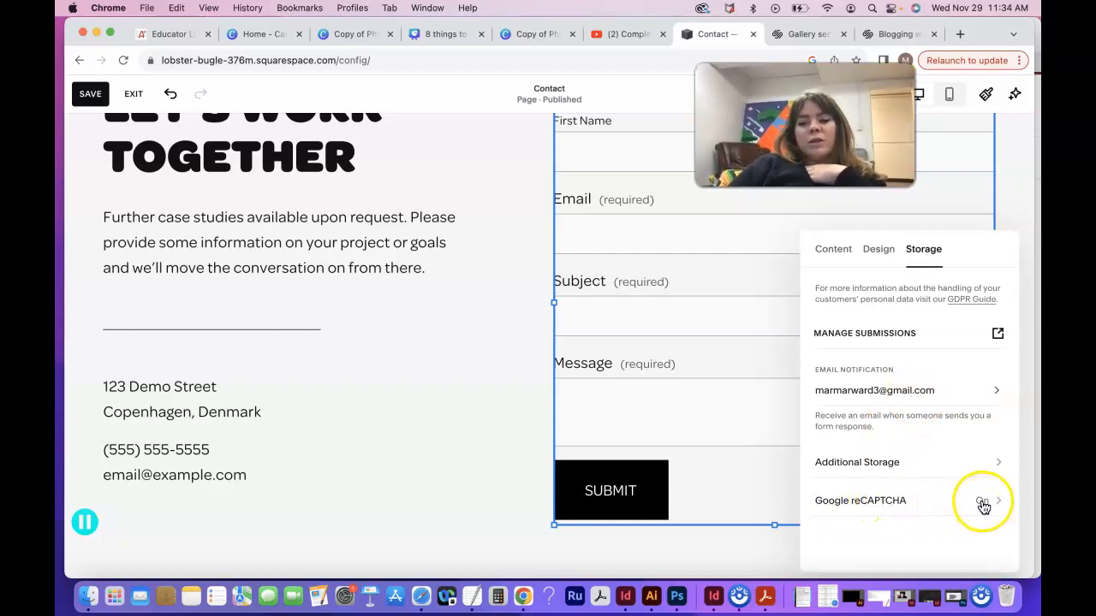
pyautogui.click(998, 338)
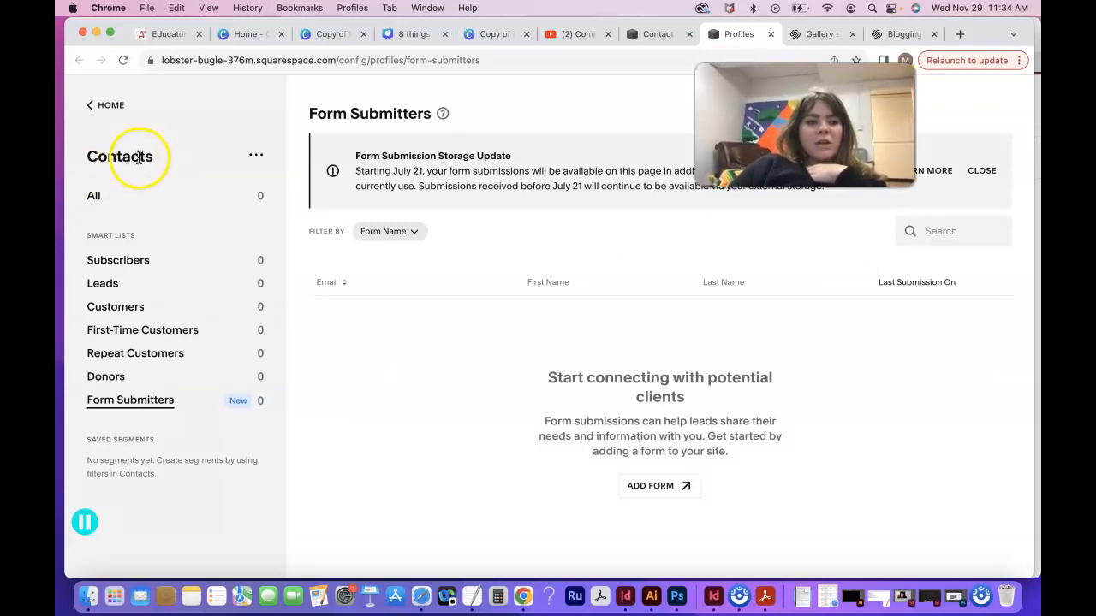
pyautogui.click(656, 33)
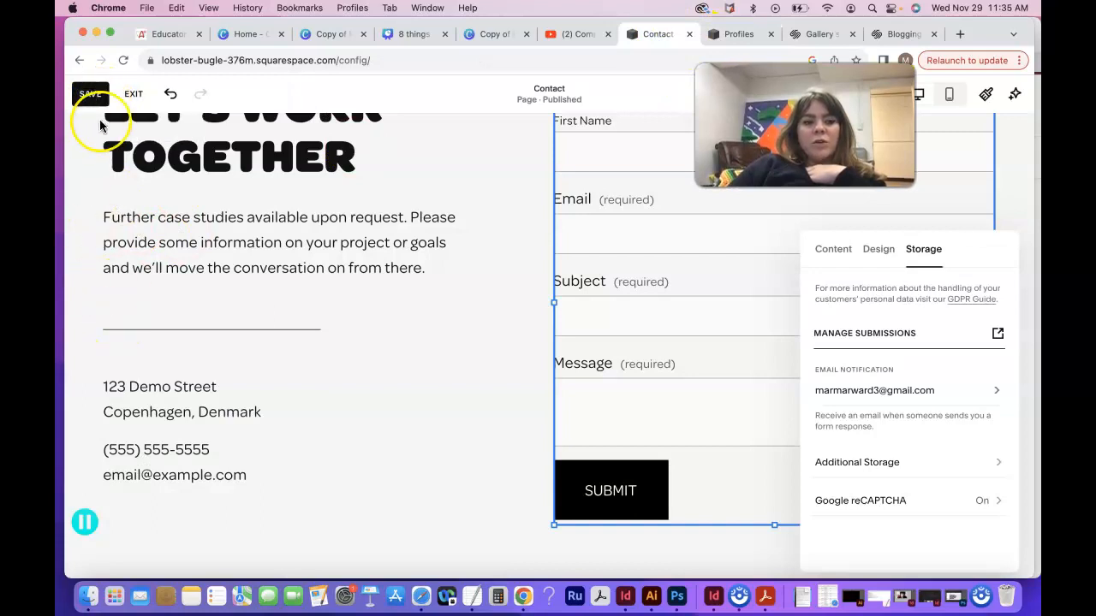
pyautogui.click(476, 471)
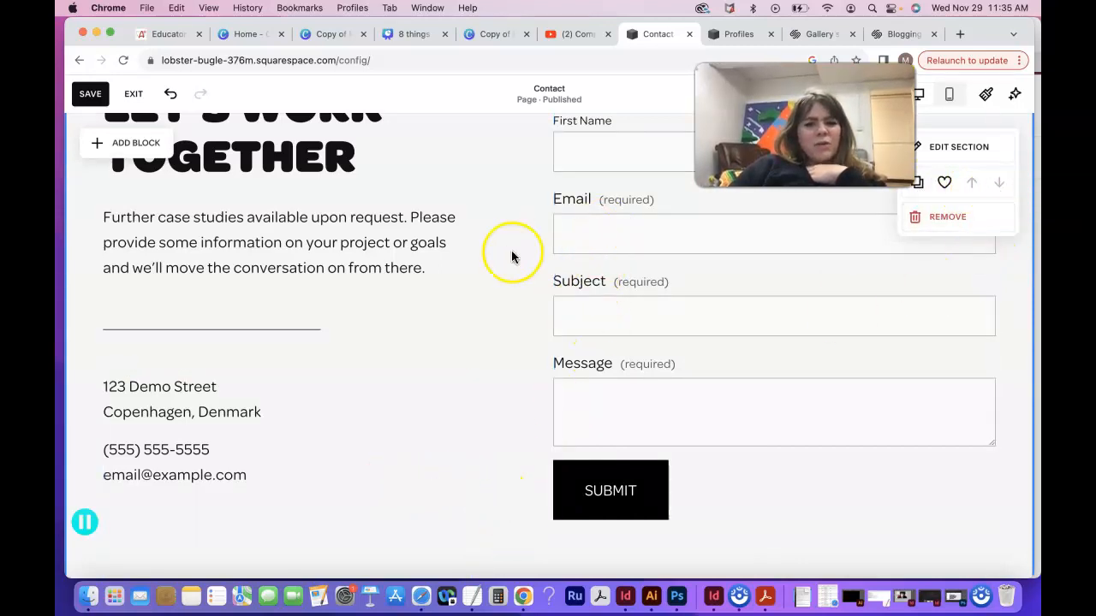
# - Open the social links block below the contact details and inspect the Instagram link's settings
pyautogui.scroll(-2, 470, 346)
pyautogui.scroll(-5, 470, 346)
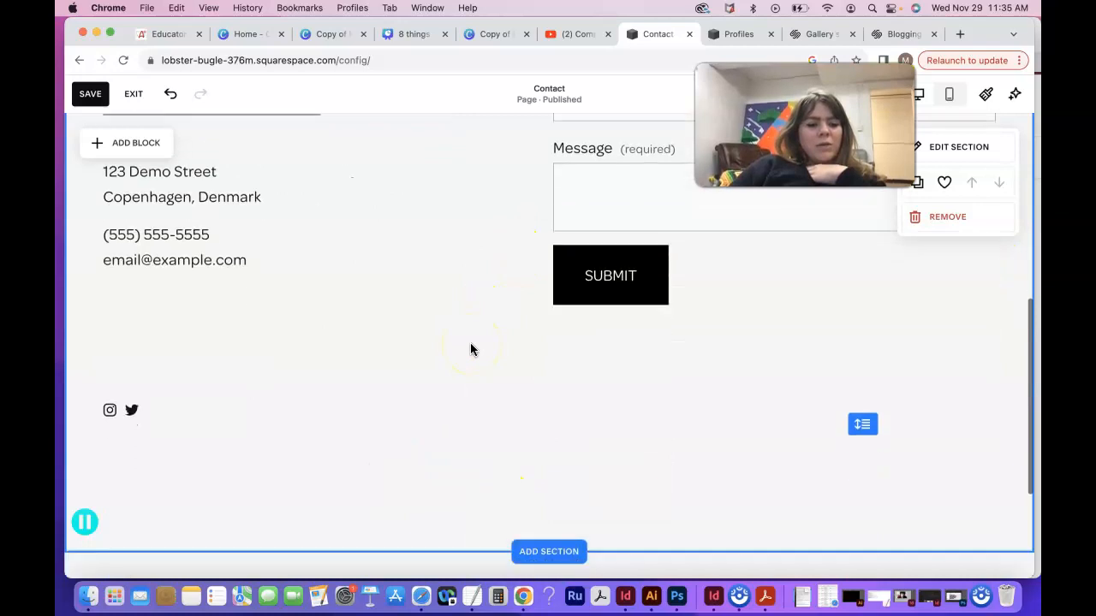
pyautogui.click(167, 322)
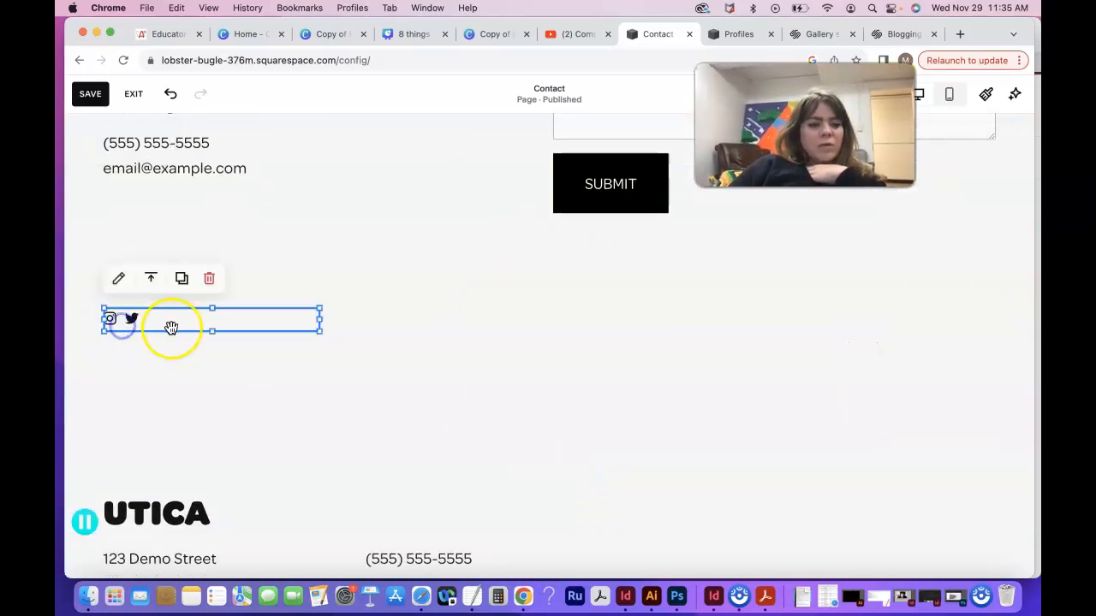
pyautogui.click(120, 285)
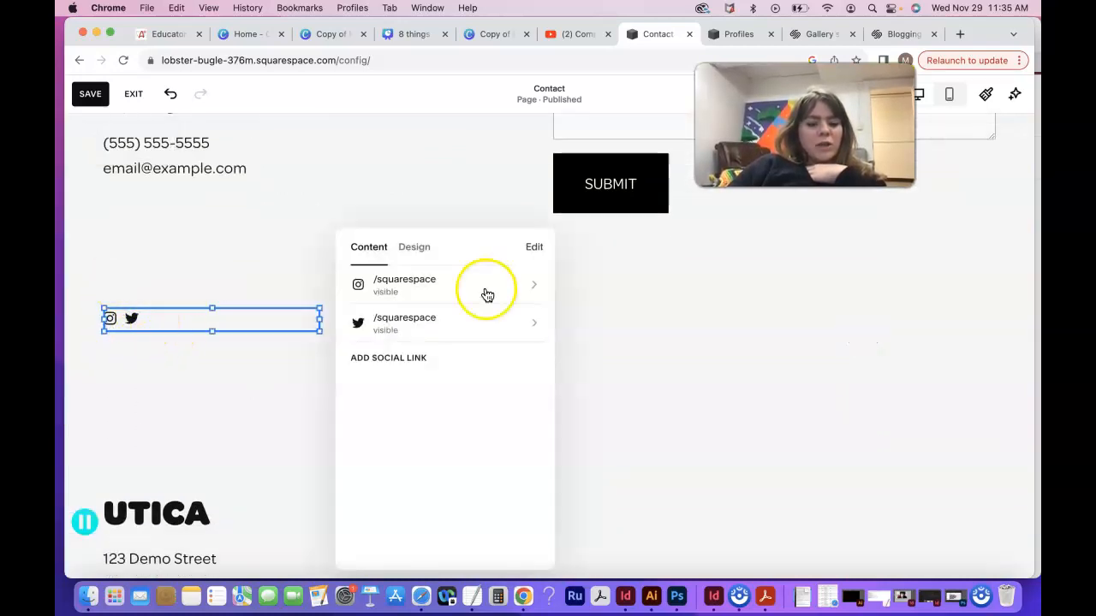
pyautogui.click(535, 292)
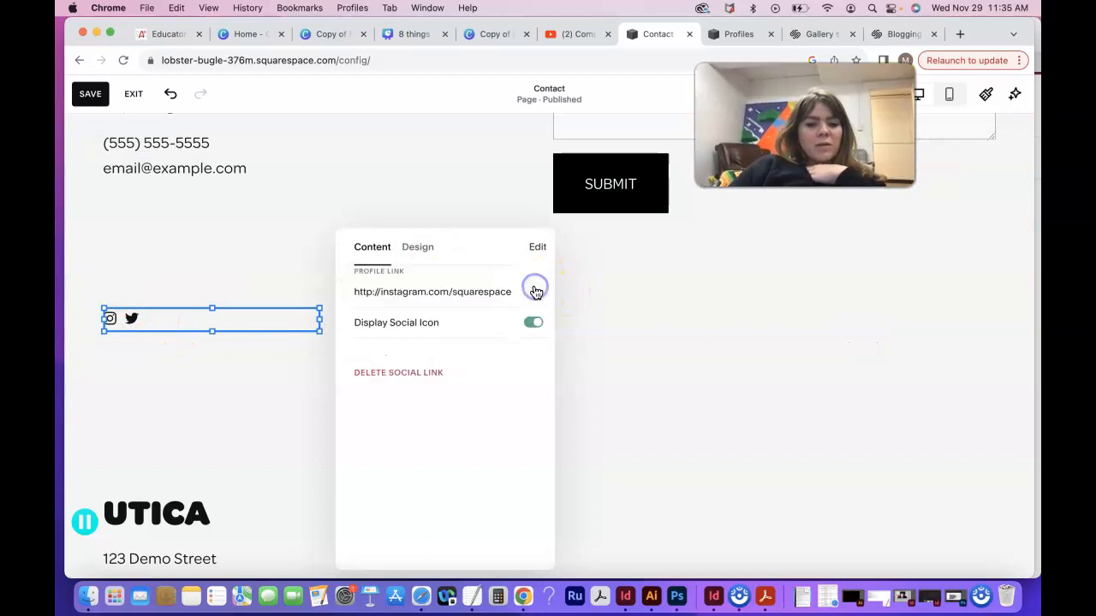
pyautogui.click(358, 249)
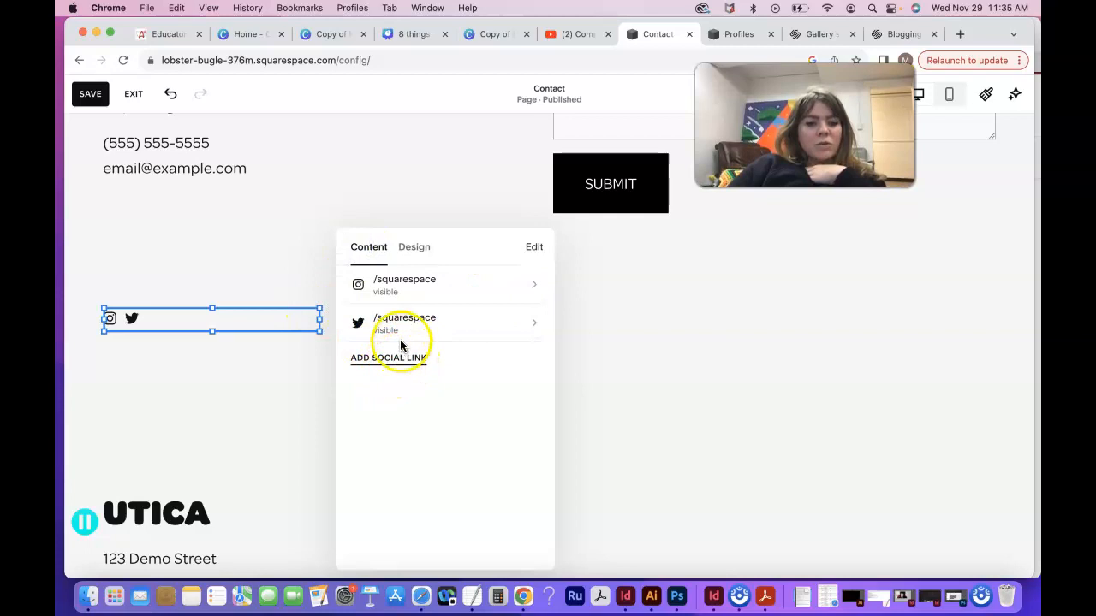
# - Look over the social links block's border, alignment and size options, close its settings and review the contact page
pyautogui.click(415, 250)
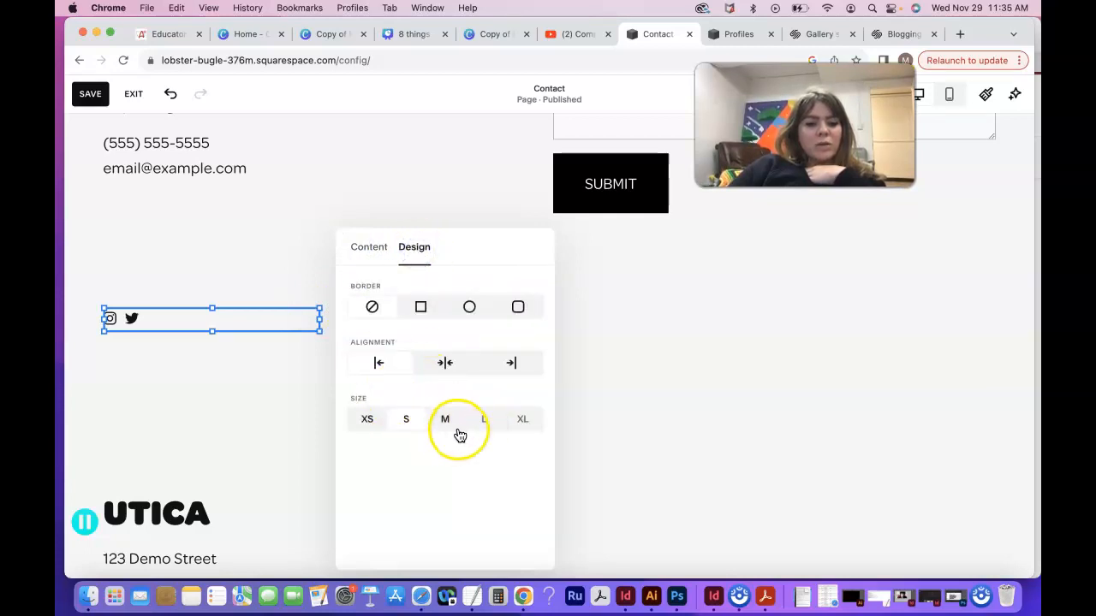
pyautogui.click(265, 454)
pyautogui.scroll(3, 262, 457)
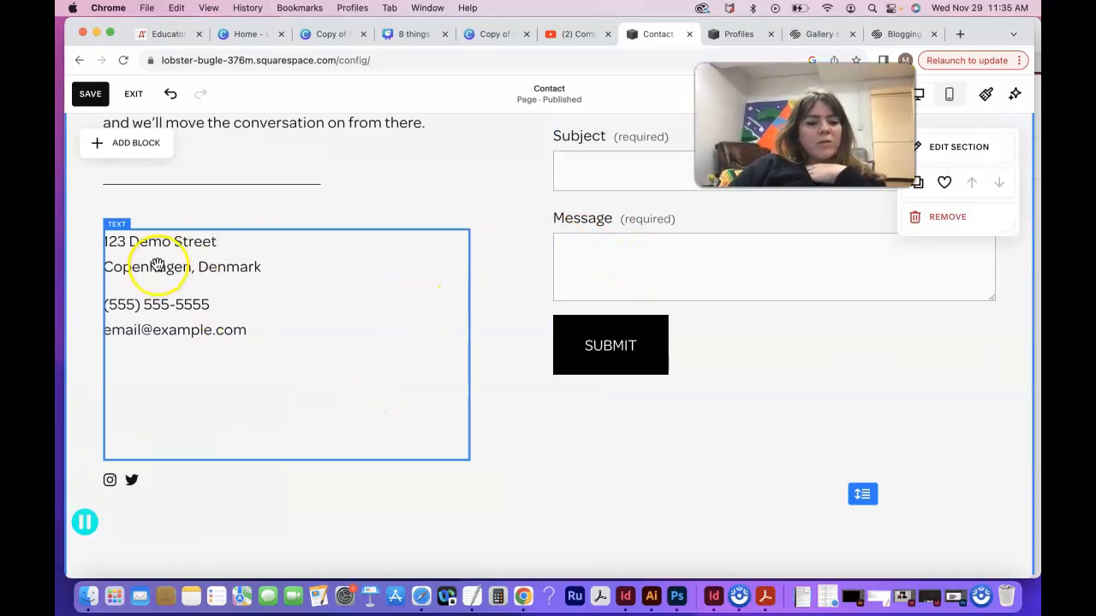
pyautogui.scroll(5, 265, 386)
pyautogui.scroll(3, 255, 280)
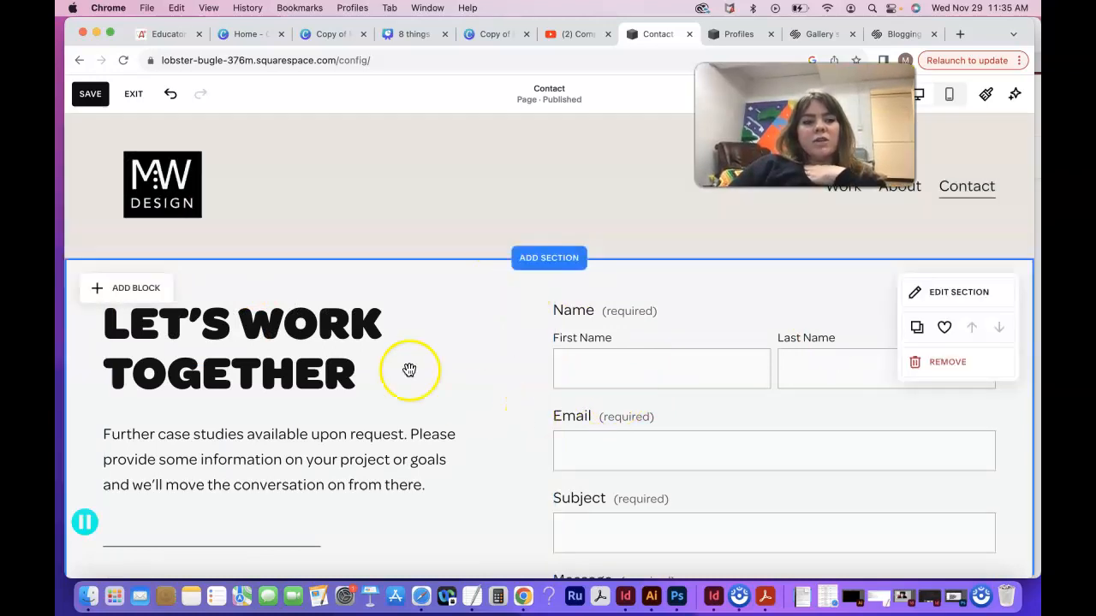
# - Save the contact page, exit its editor and go to the website's pages list
pyautogui.click(97, 101)
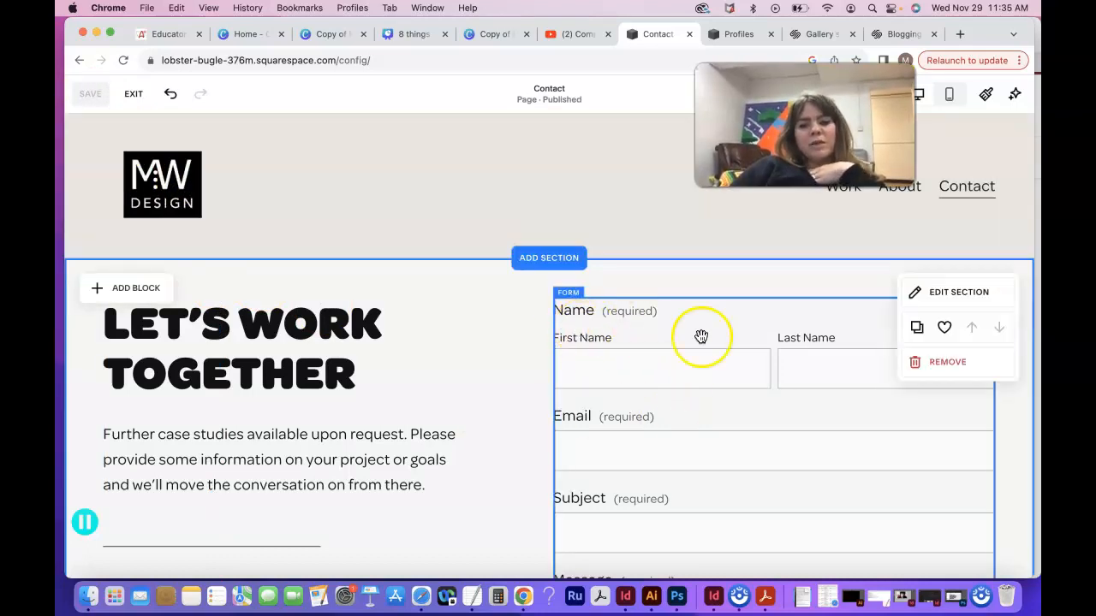
pyautogui.click(137, 94)
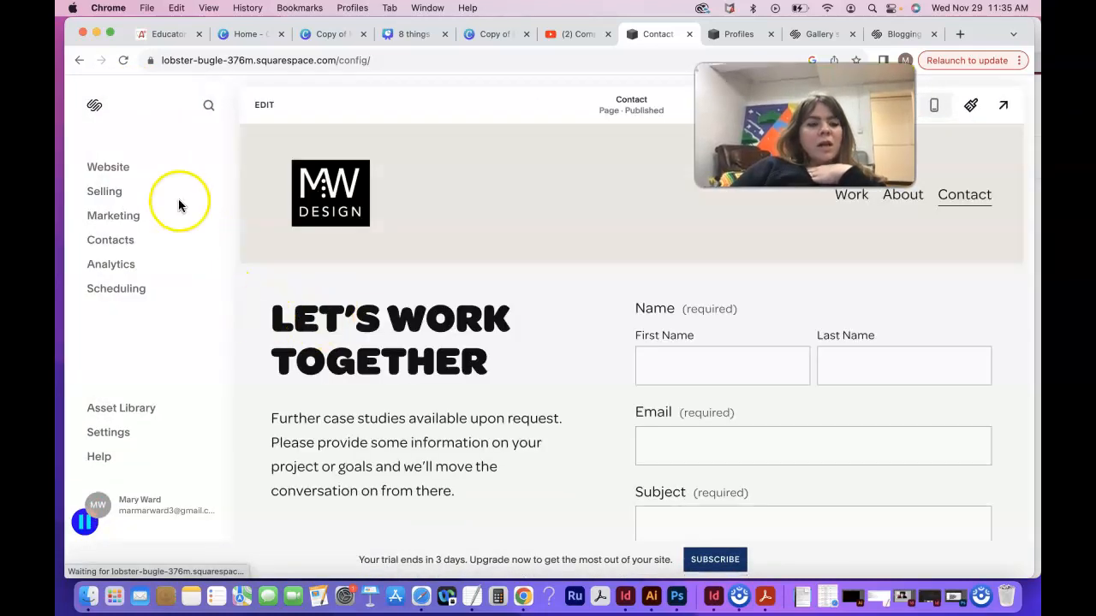
pyautogui.click(120, 170)
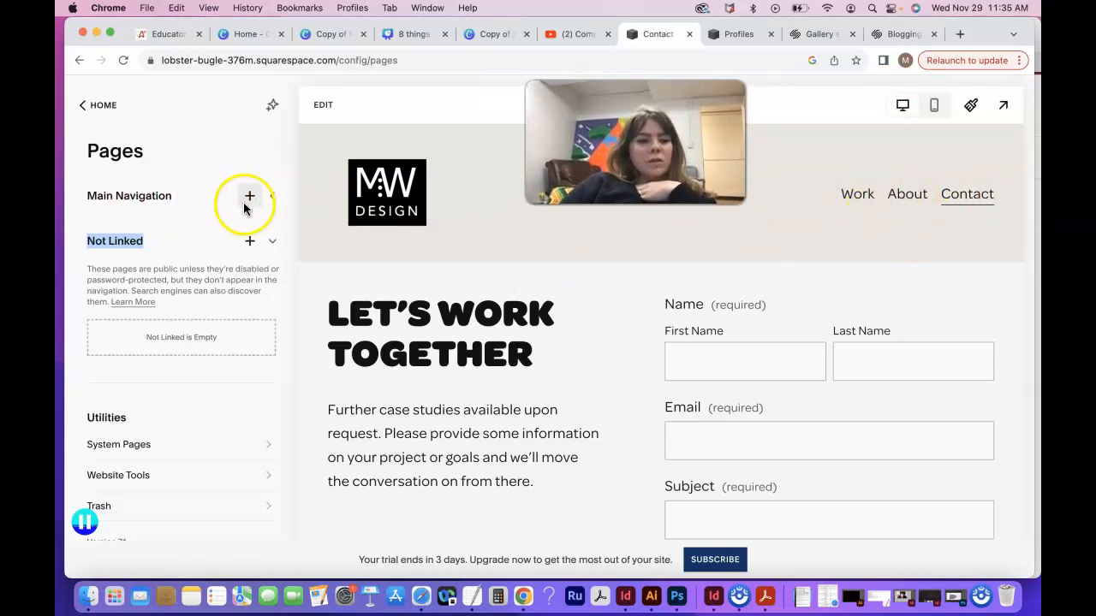
pyautogui.click(271, 197)
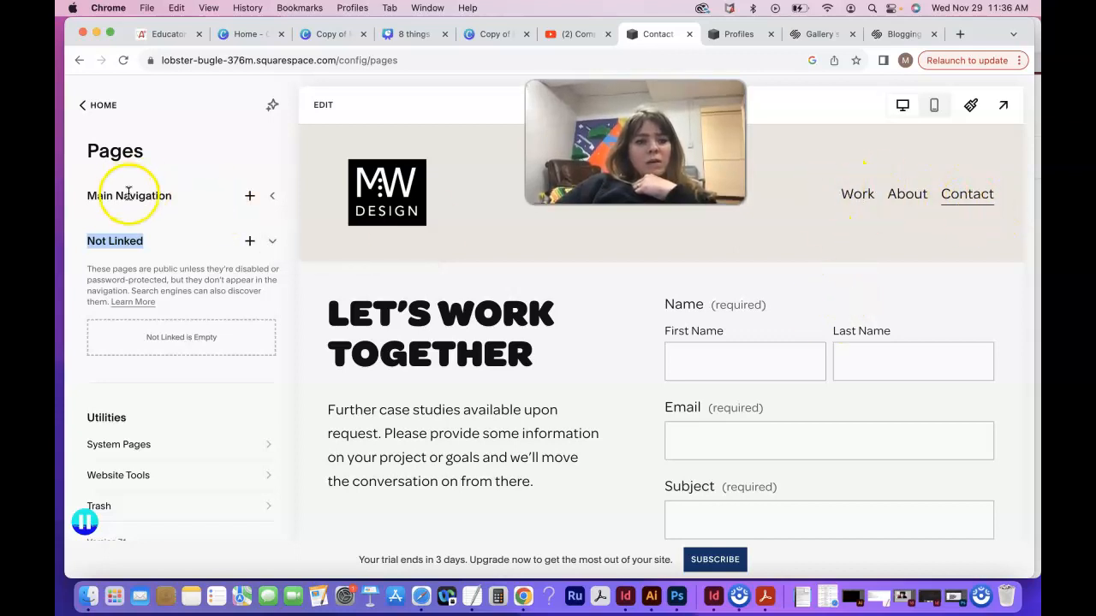
# - Add a blog page with the large single-column post layout under Not Linked and name it "MW Design Blog"
pyautogui.click(250, 242)
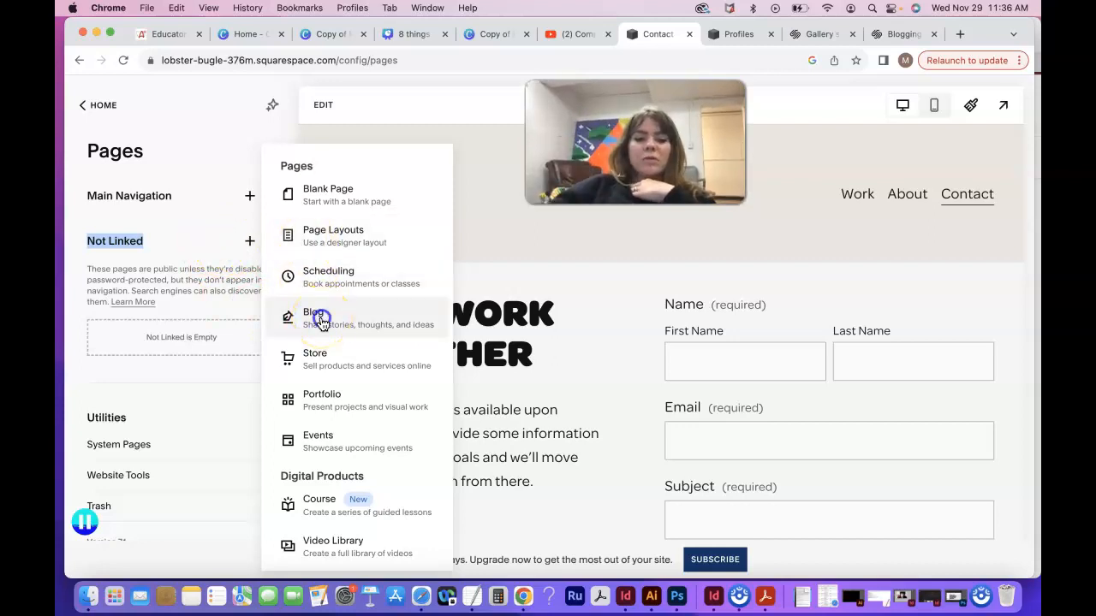
pyautogui.click(321, 322)
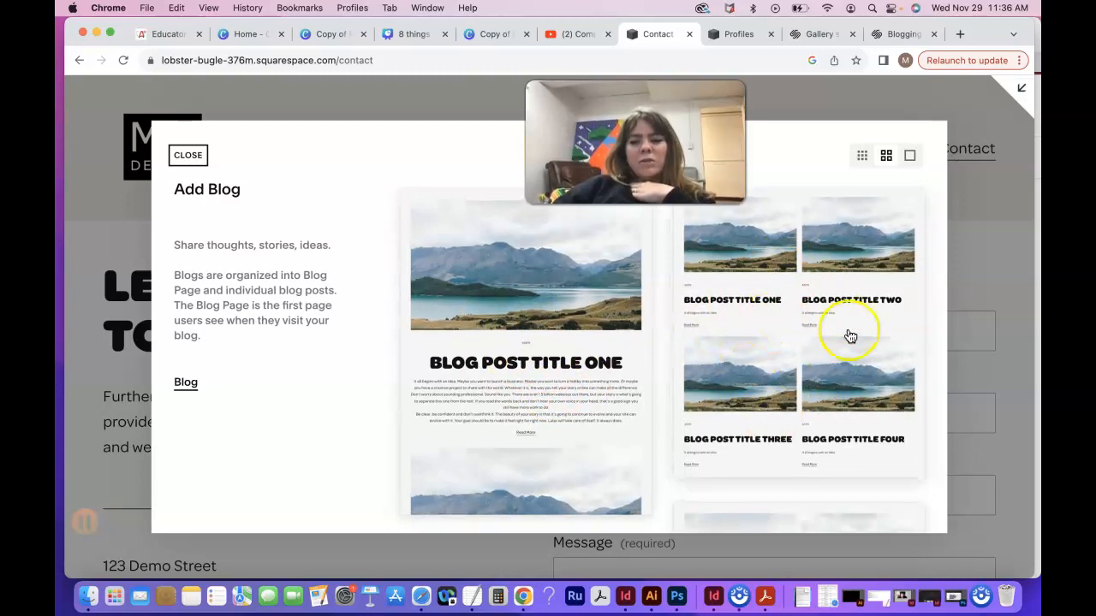
pyautogui.click(484, 368)
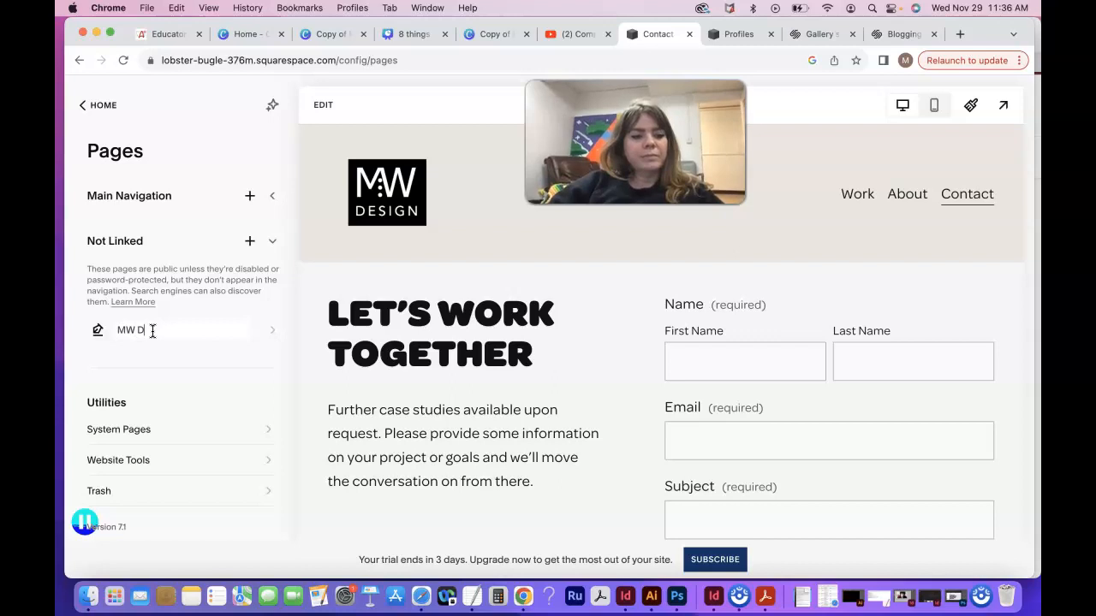
pyautogui.click(176, 365)
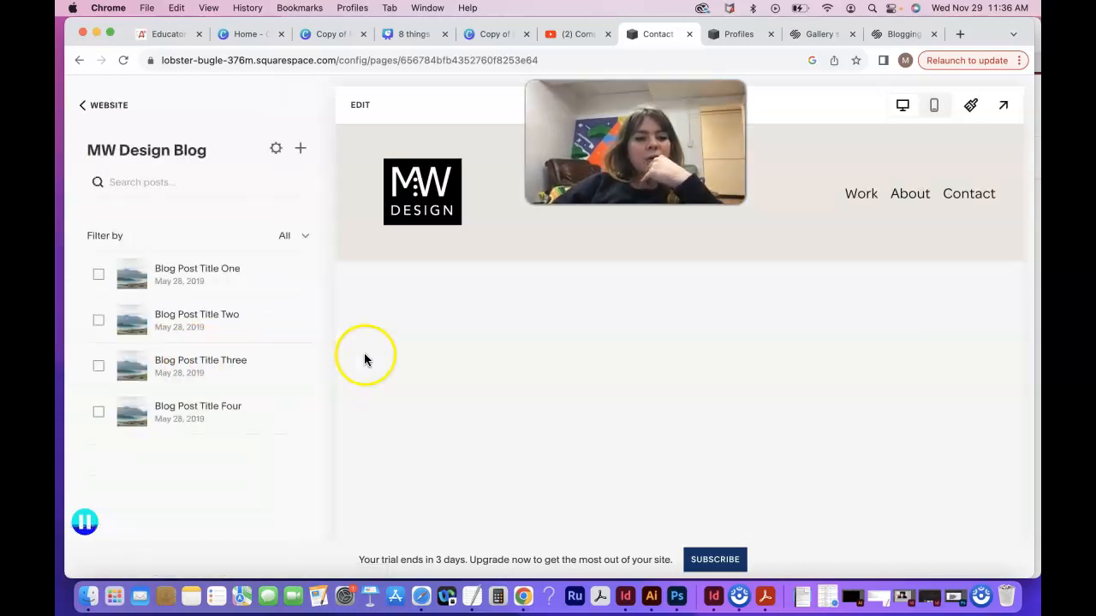
# - Return to the pages list, reopen the MW Design Blog and look through its sample posts
pyautogui.click(85, 106)
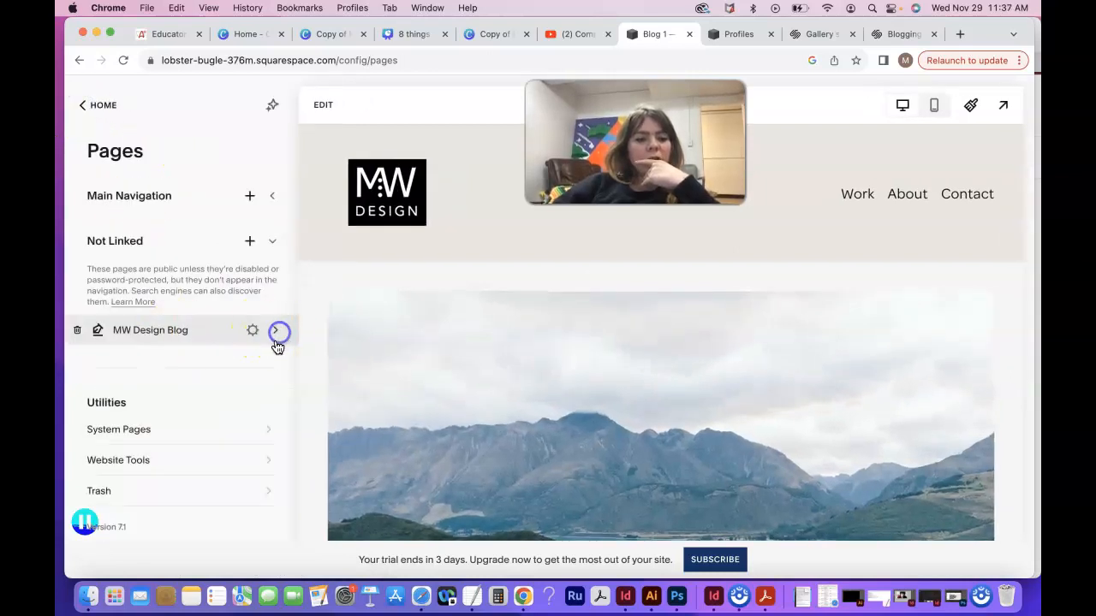
pyautogui.click(279, 333)
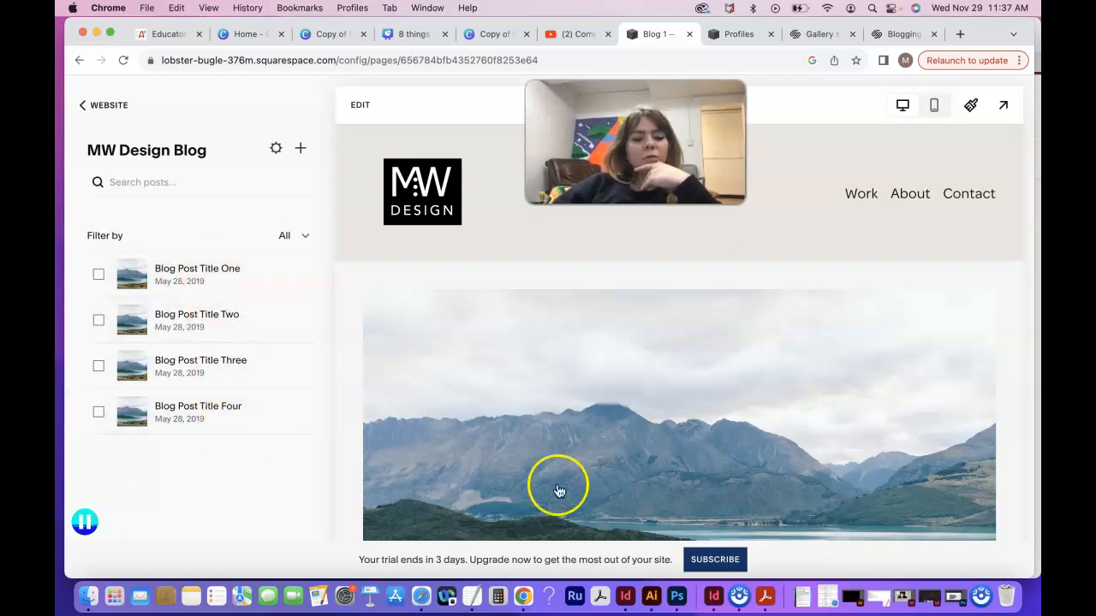
pyautogui.scroll(-12, 598, 510)
pyautogui.scroll(-10, 597, 509)
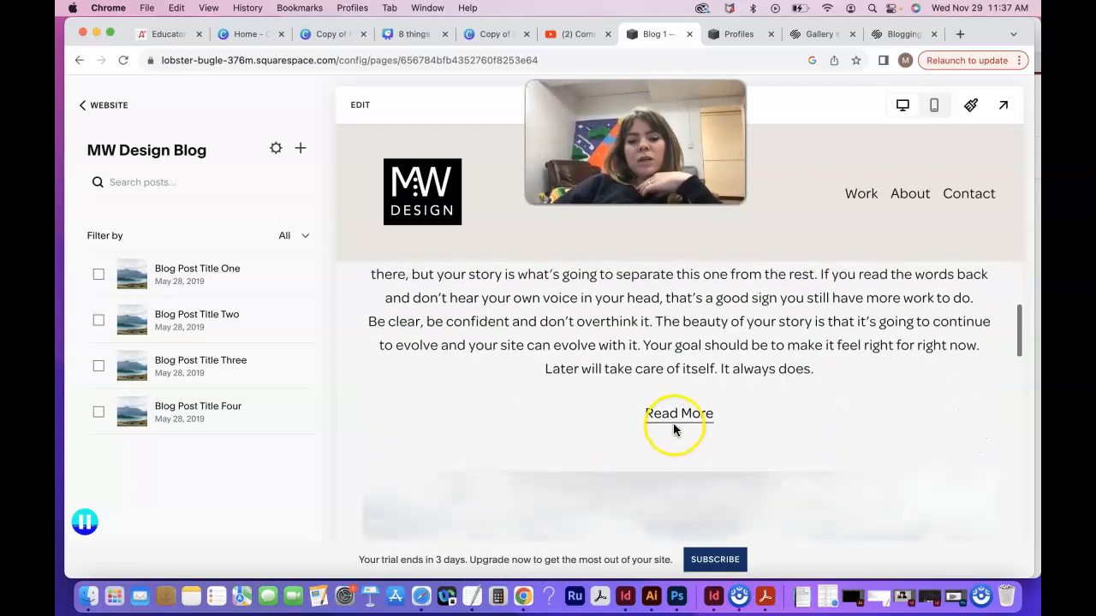
pyautogui.scroll(-12, 631, 469)
pyautogui.scroll(-15, 631, 469)
pyautogui.scroll(6, 631, 477)
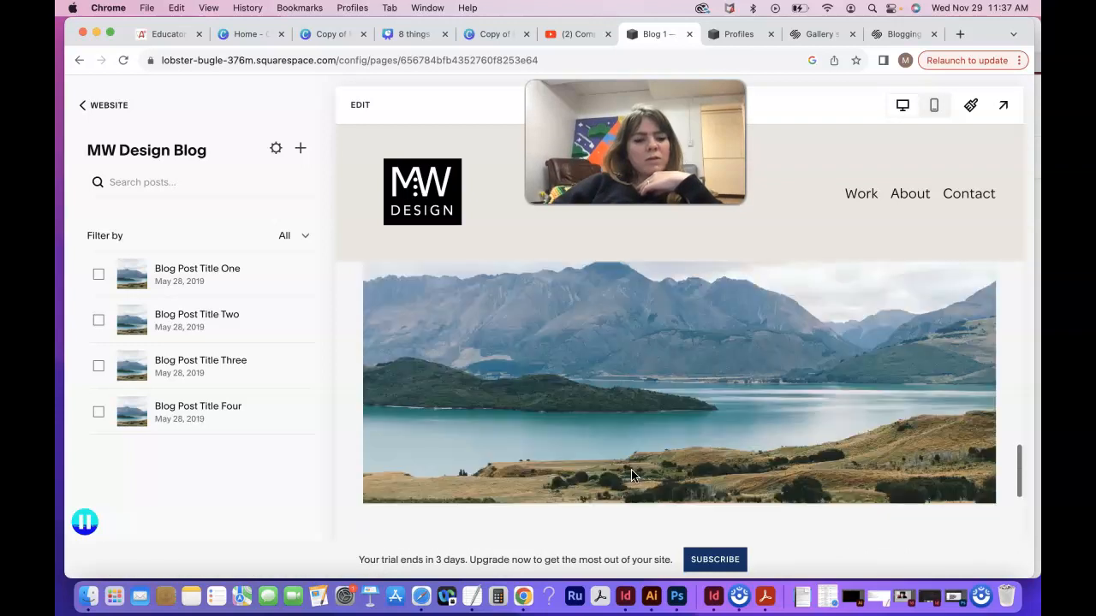
pyautogui.click(631, 476)
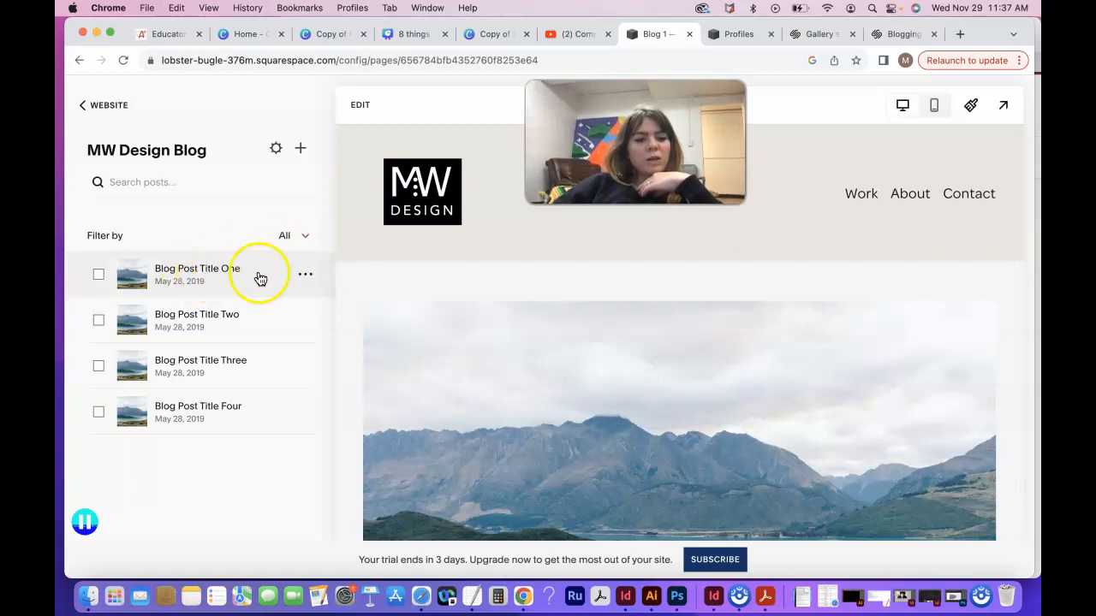
# - In the settings of Blog Post Title One, change the post URL to /mw-design-blog/one
pyautogui.click(300, 278)
pyautogui.click(291, 305)
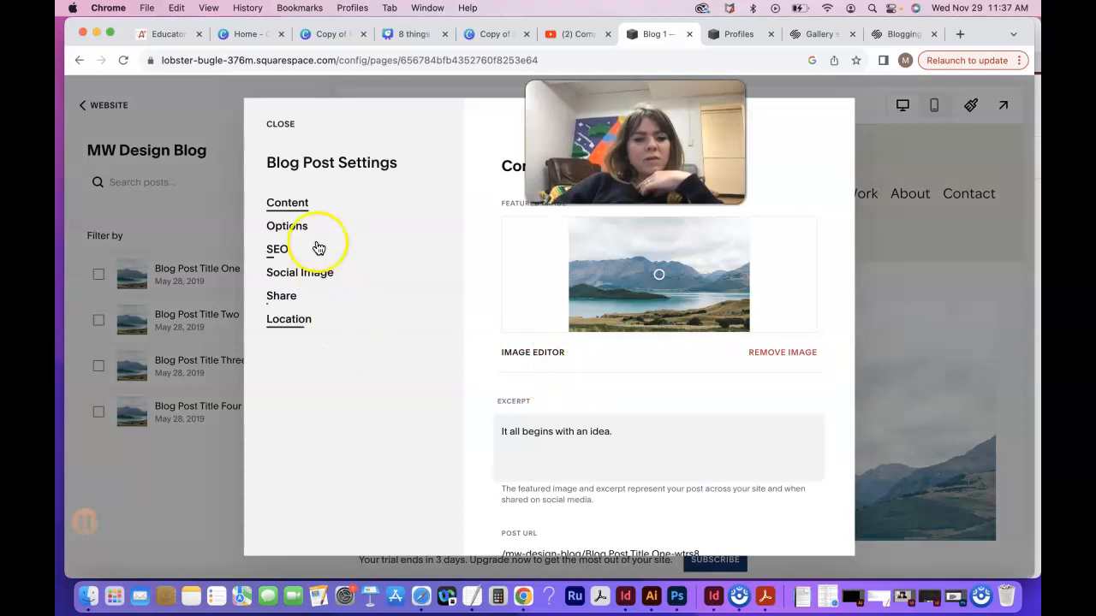
pyautogui.scroll(-2, 587, 360)
pyautogui.scroll(2, 586, 362)
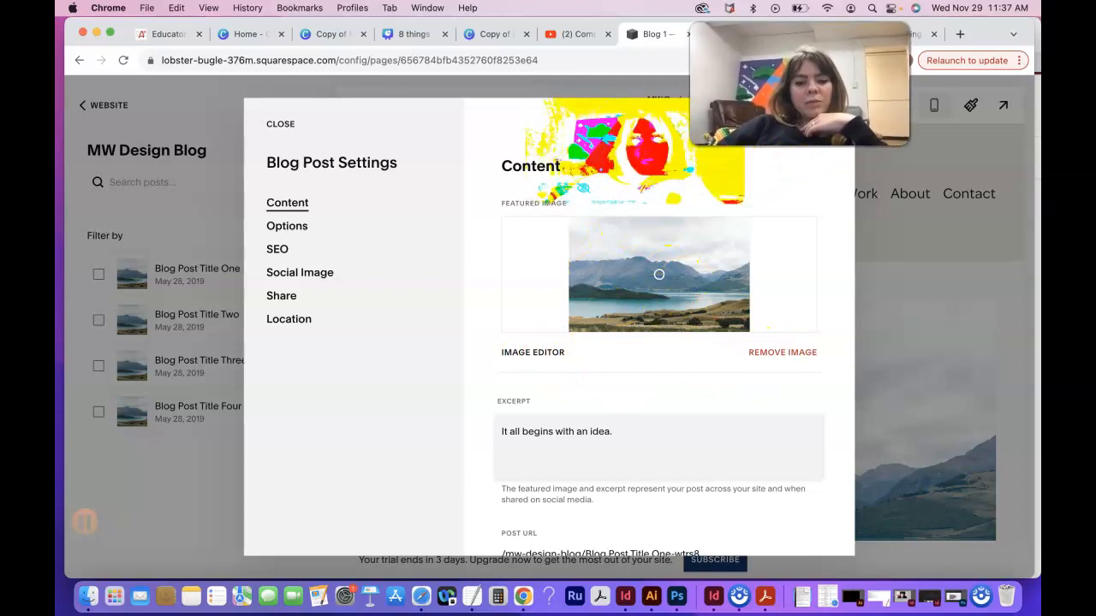
pyautogui.scroll(-5, 571, 410)
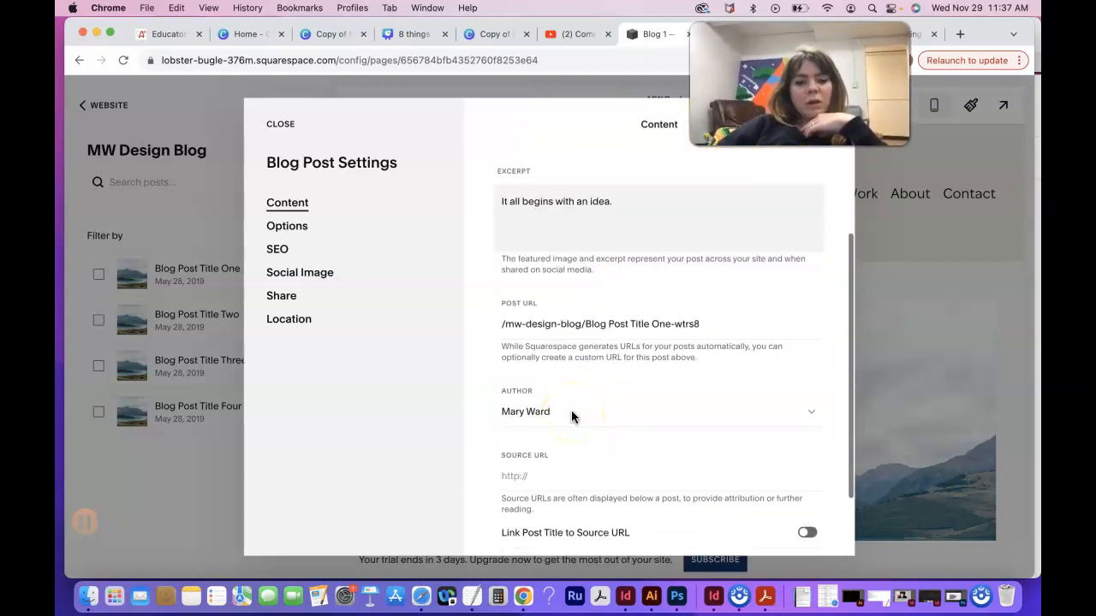
pyautogui.moveTo(703, 319); pyautogui.dragTo(589, 319)
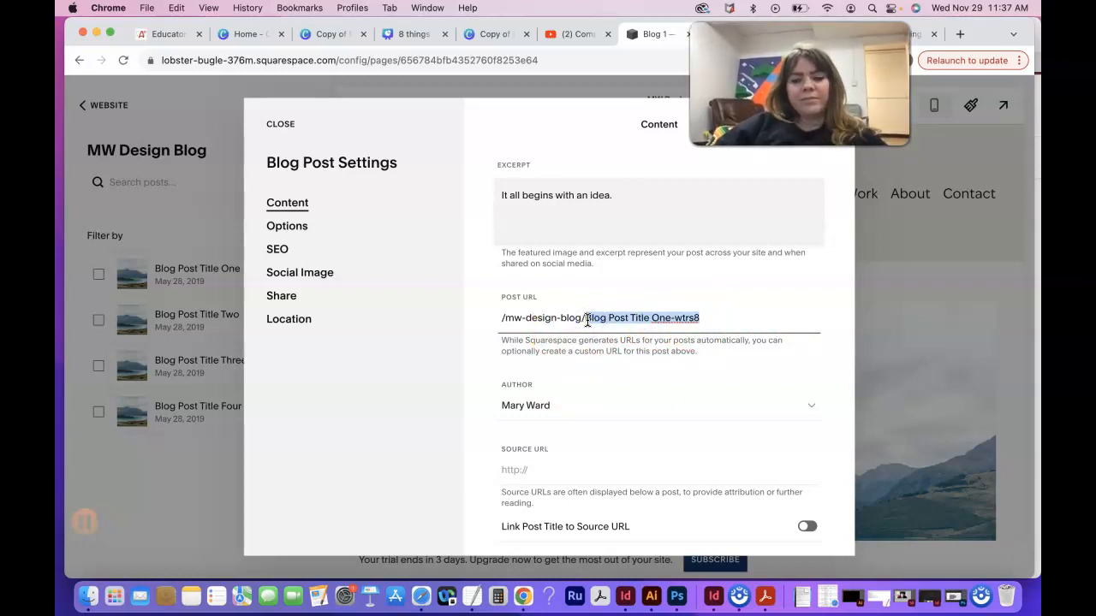
pyautogui.press('BackSpace')
pyautogui.write('one')
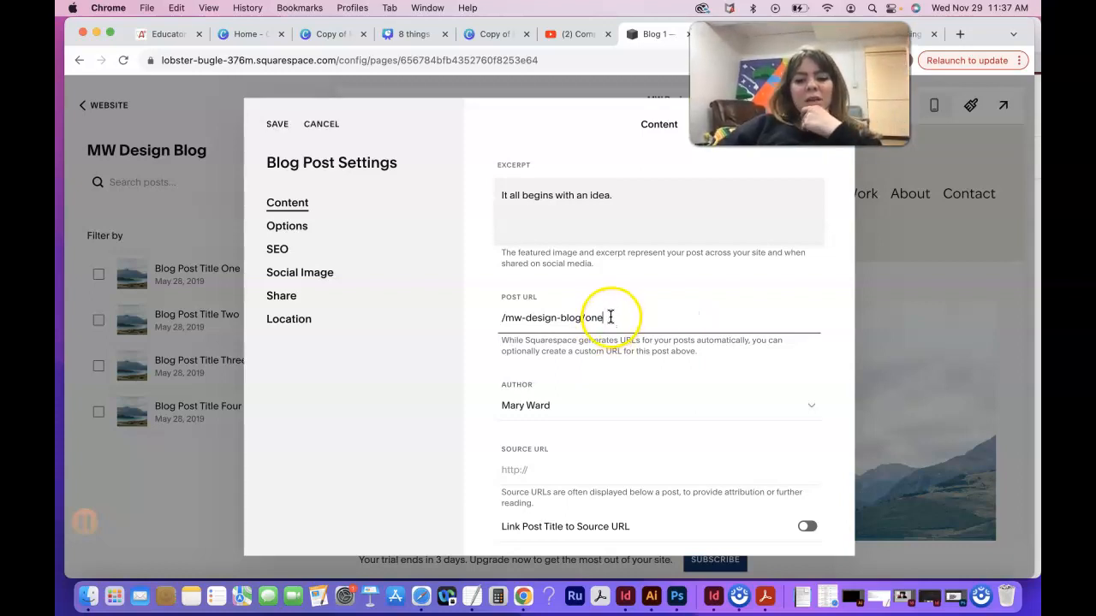
# - Review the post's author, source URL, excerpt and featured image settings
pyautogui.scroll(-3, 607, 385)
pyautogui.scroll(-1, 607, 392)
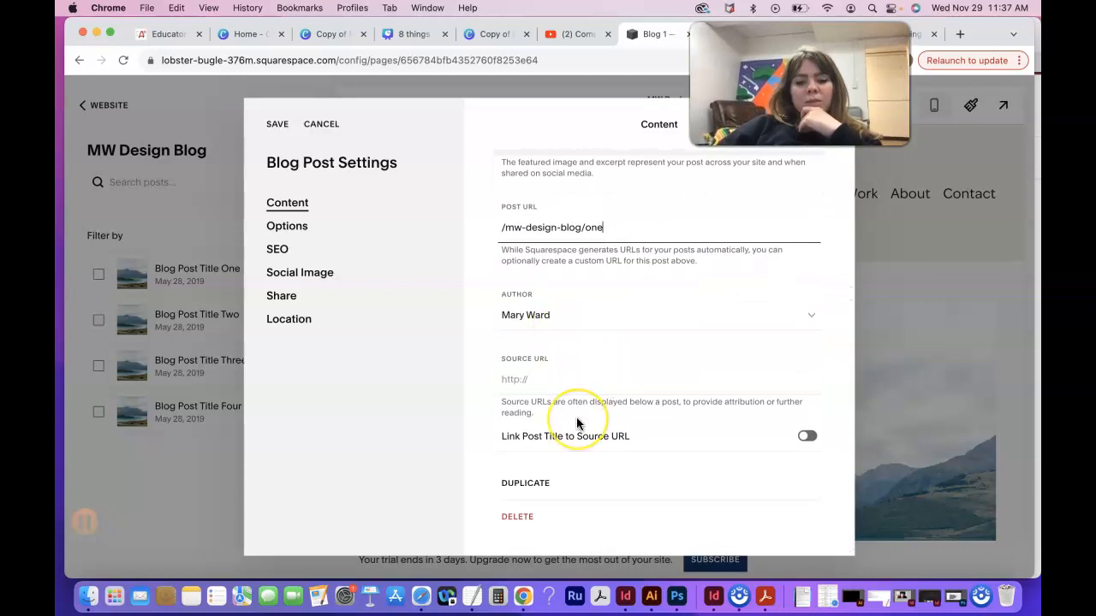
pyautogui.scroll(5, 576, 417)
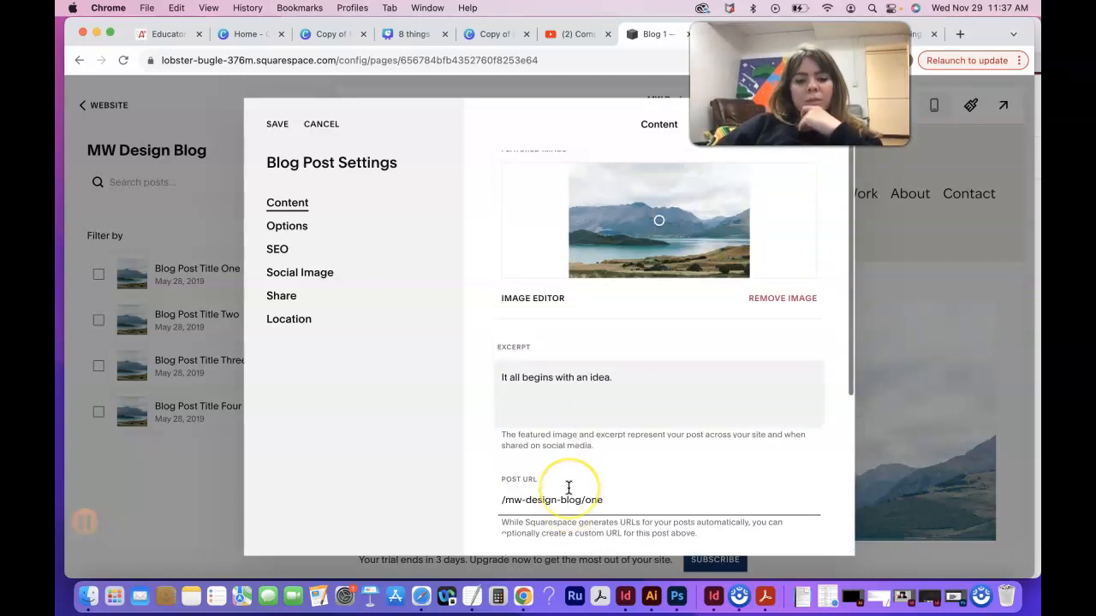
pyautogui.scroll(-4, 569, 488)
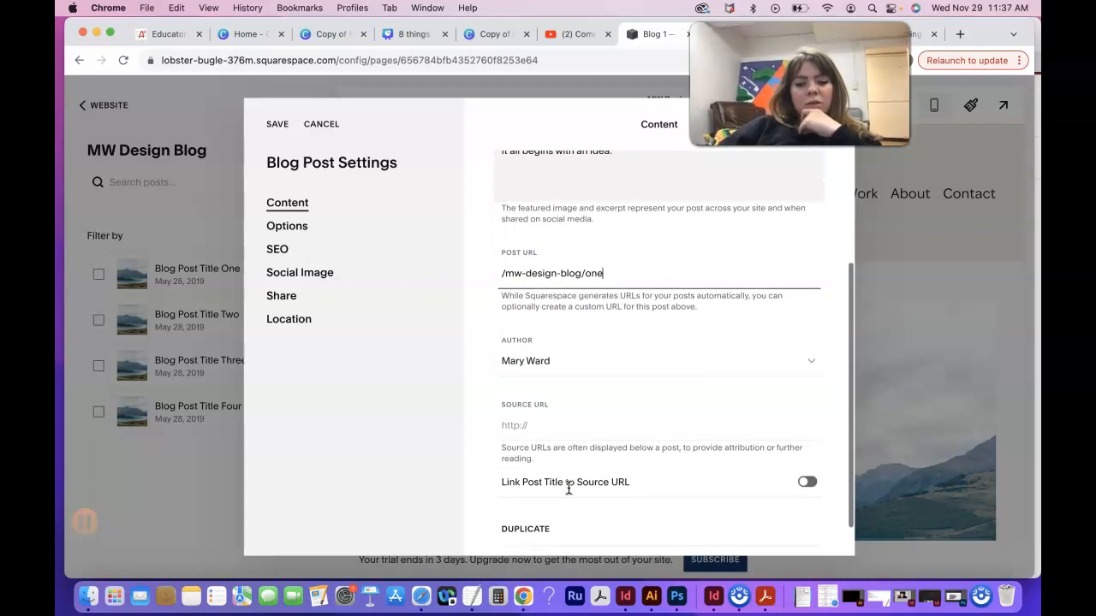
pyautogui.scroll(3, 553, 385)
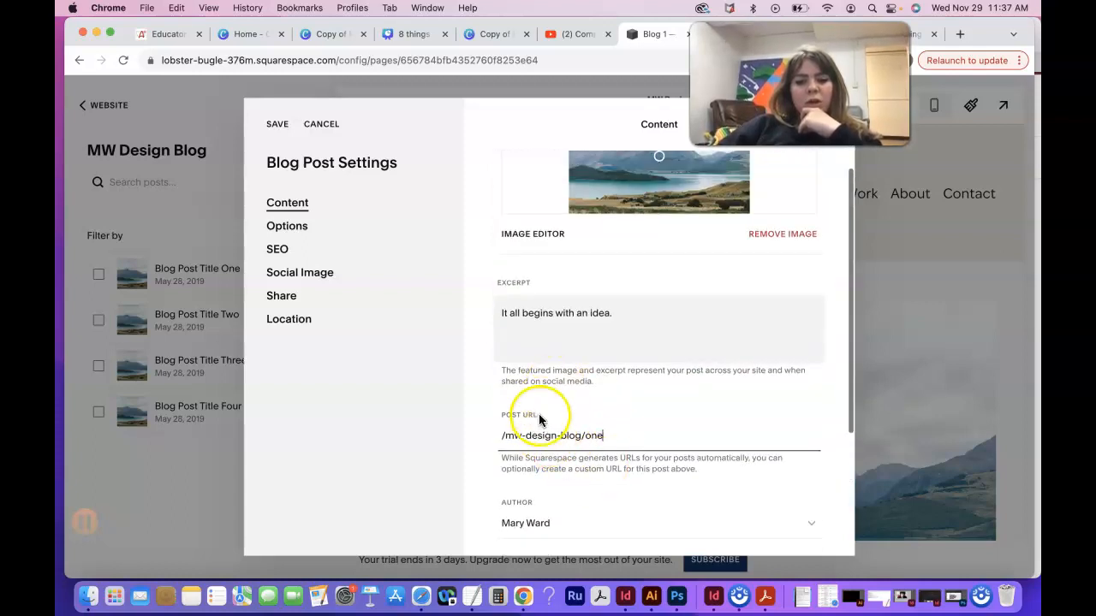
pyautogui.tripleClick(618, 313)
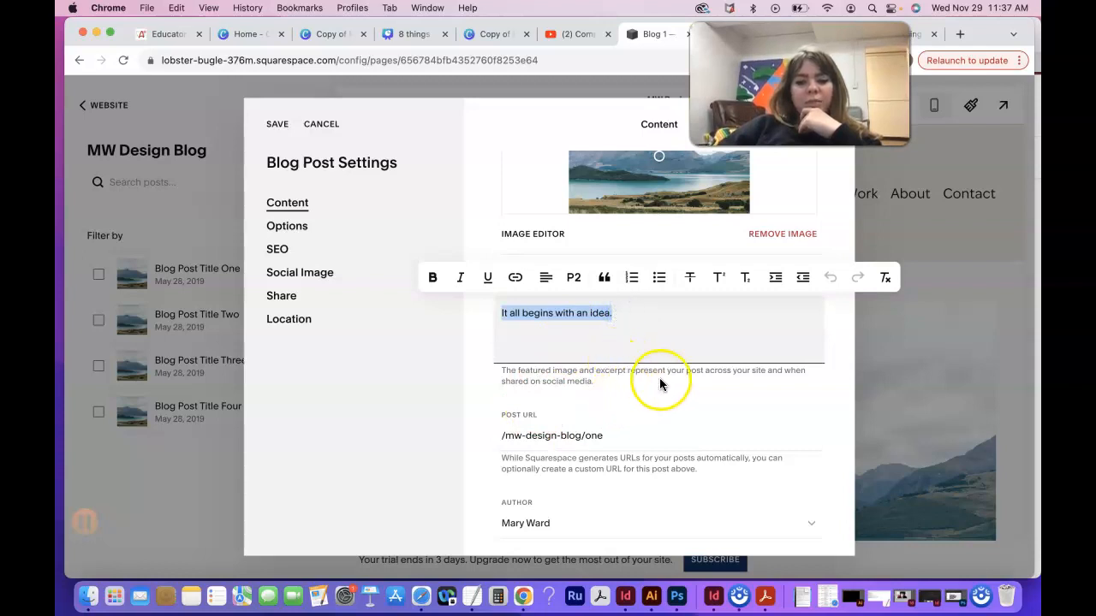
pyautogui.click(597, 385)
pyautogui.scroll(3, 618, 410)
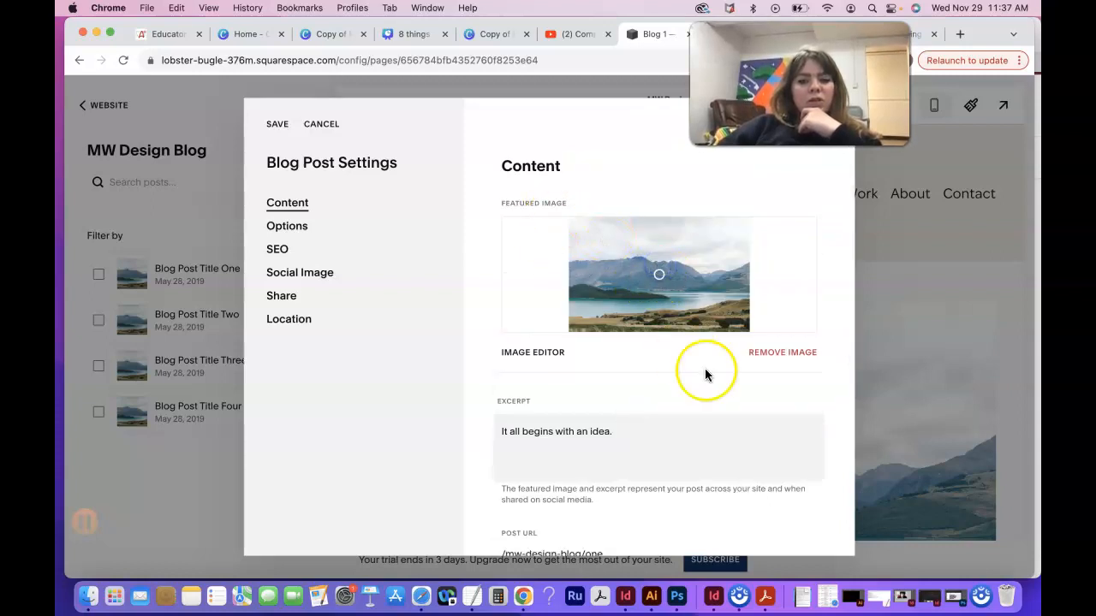
# - Replace the post's featured image with Headshot2023.jpg from the Downloads folder
pyautogui.click(759, 364)
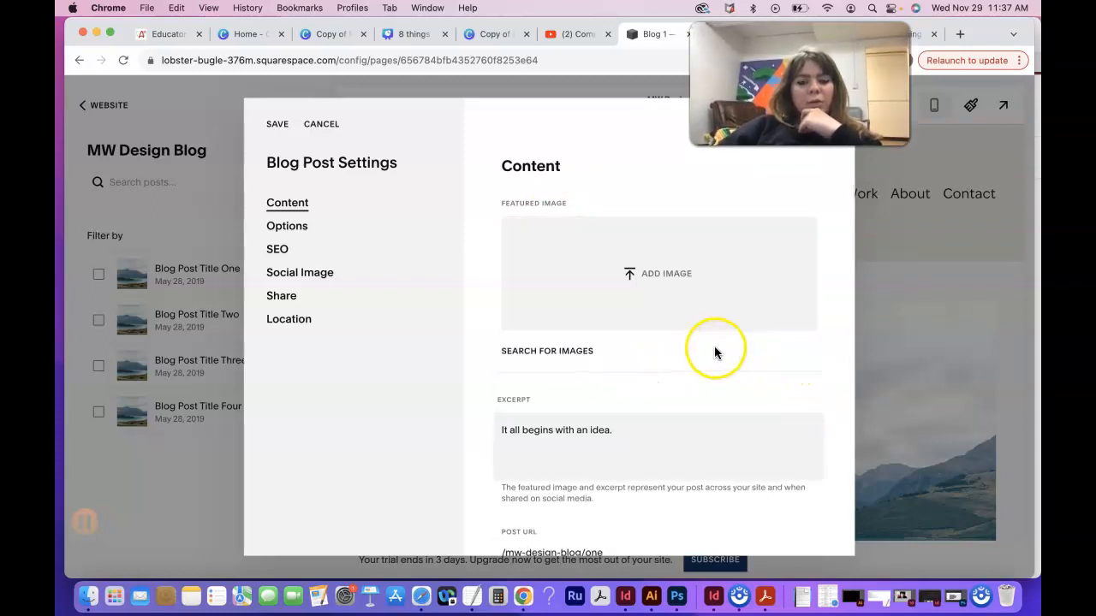
pyautogui.click(627, 275)
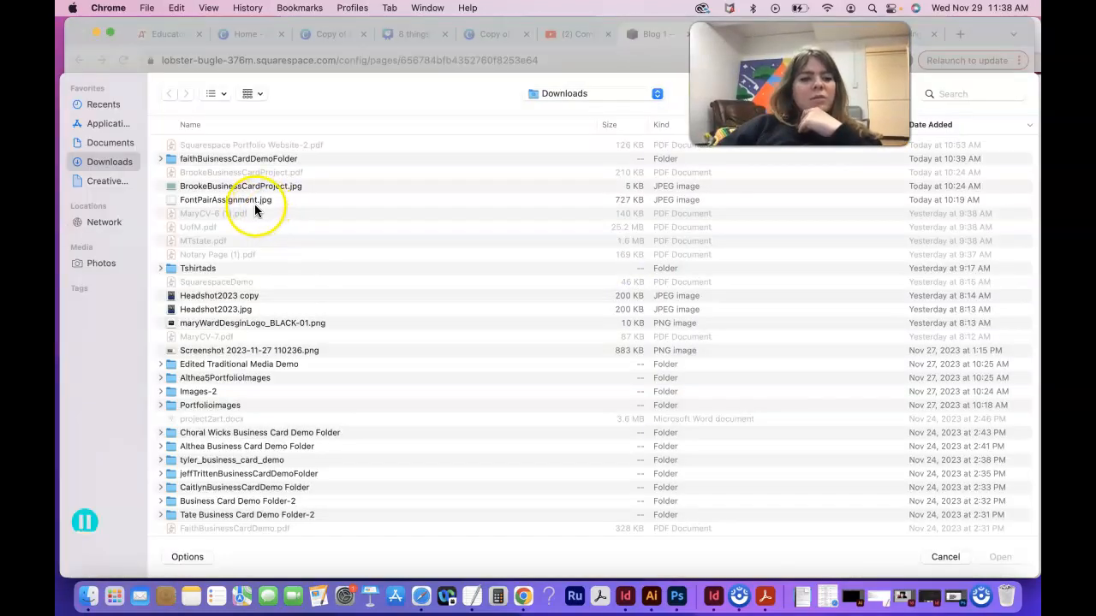
pyautogui.click(207, 310)
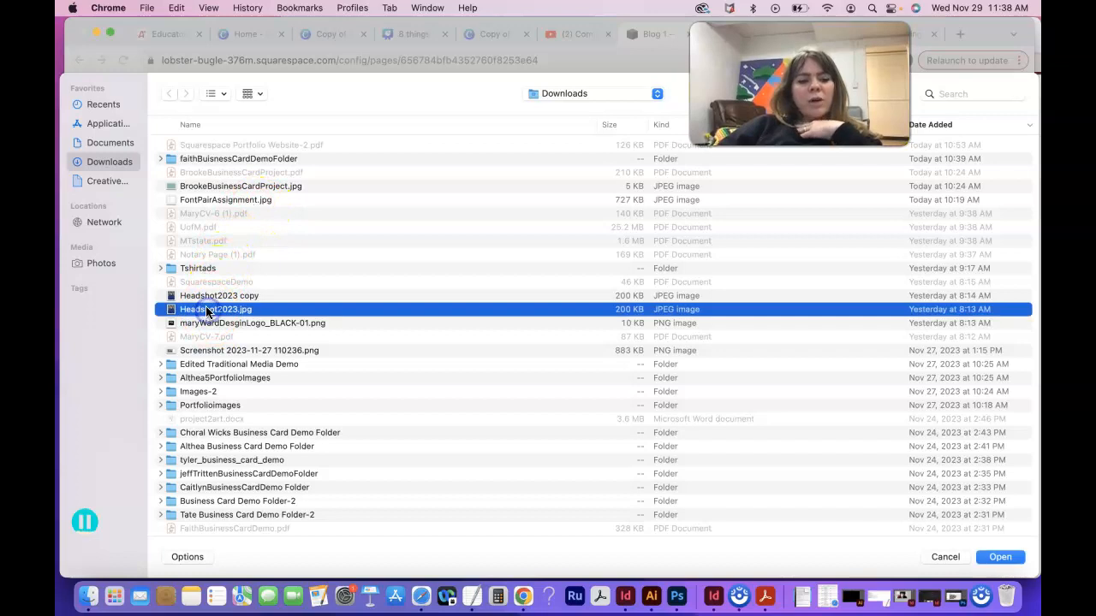
pyautogui.click(999, 556)
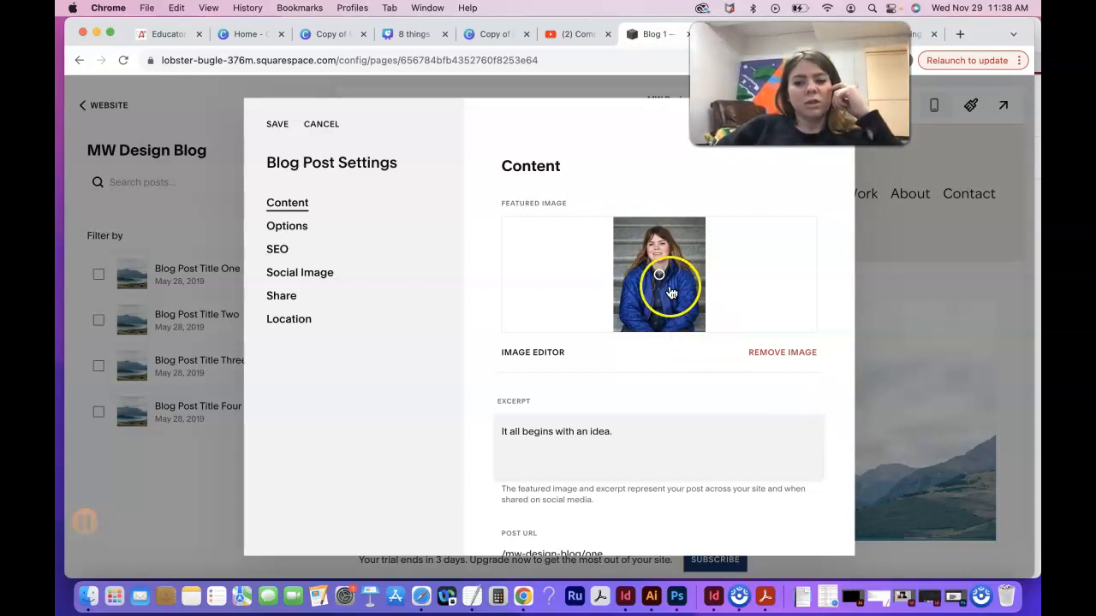
# - Crop the featured image to 16:9 in the image editor, framing the head and shoulders, and save the crop
pyautogui.click(533, 351)
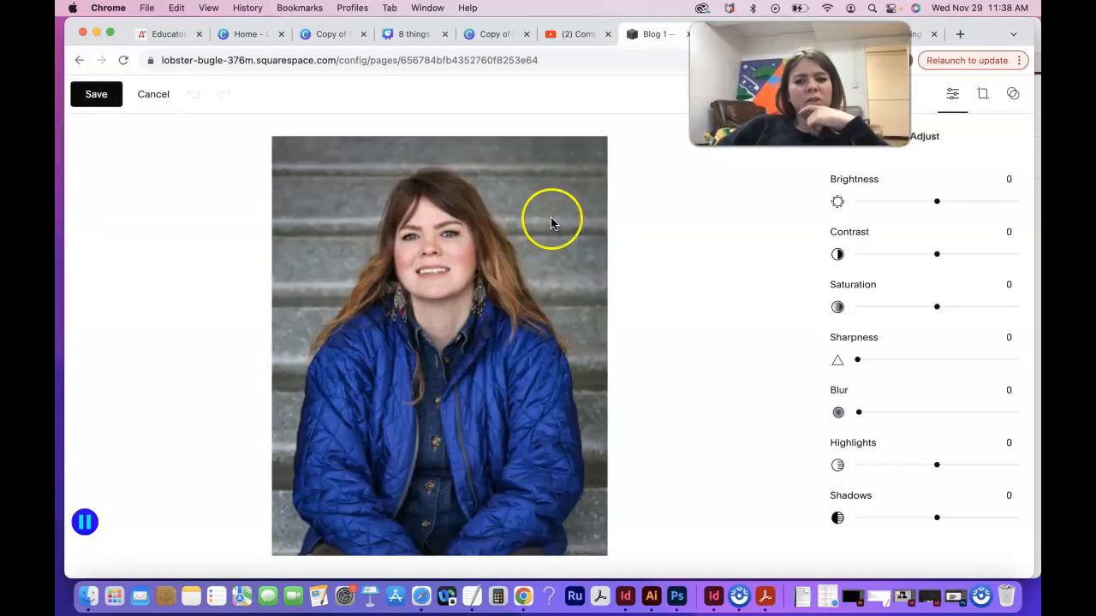
pyautogui.click(984, 99)
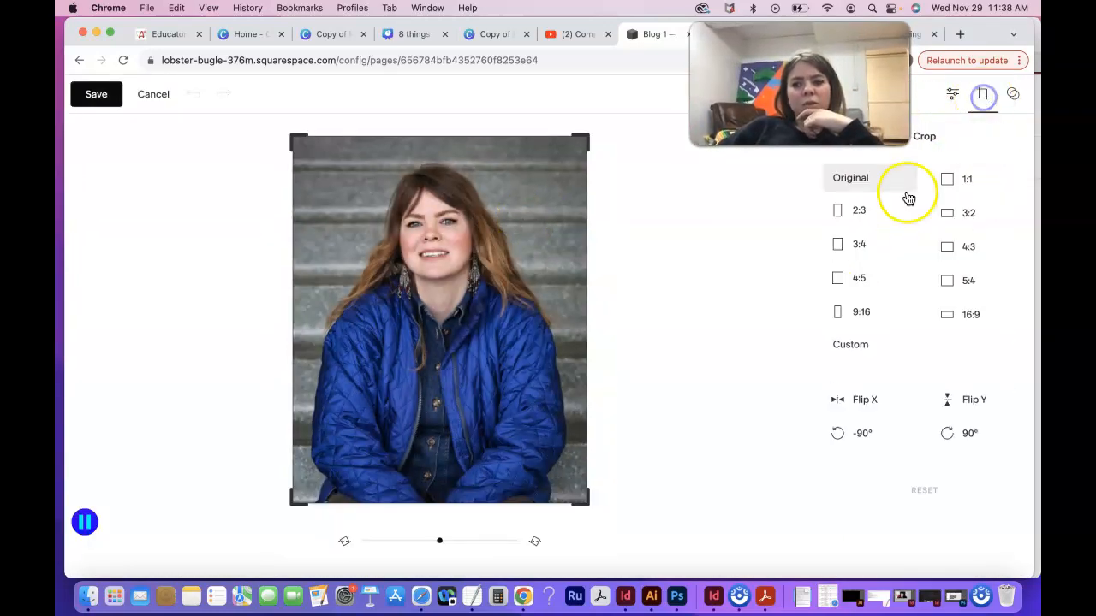
pyautogui.click(954, 313)
pyautogui.moveTo(430, 298); pyautogui.dragTo(428, 225)
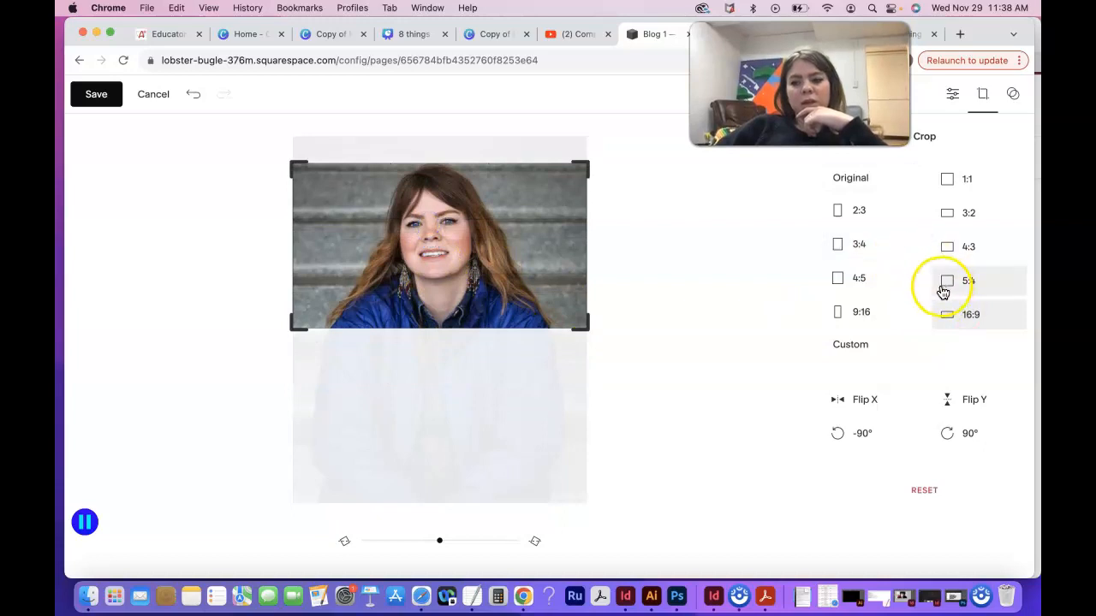
pyautogui.click(944, 287)
pyautogui.click(954, 313)
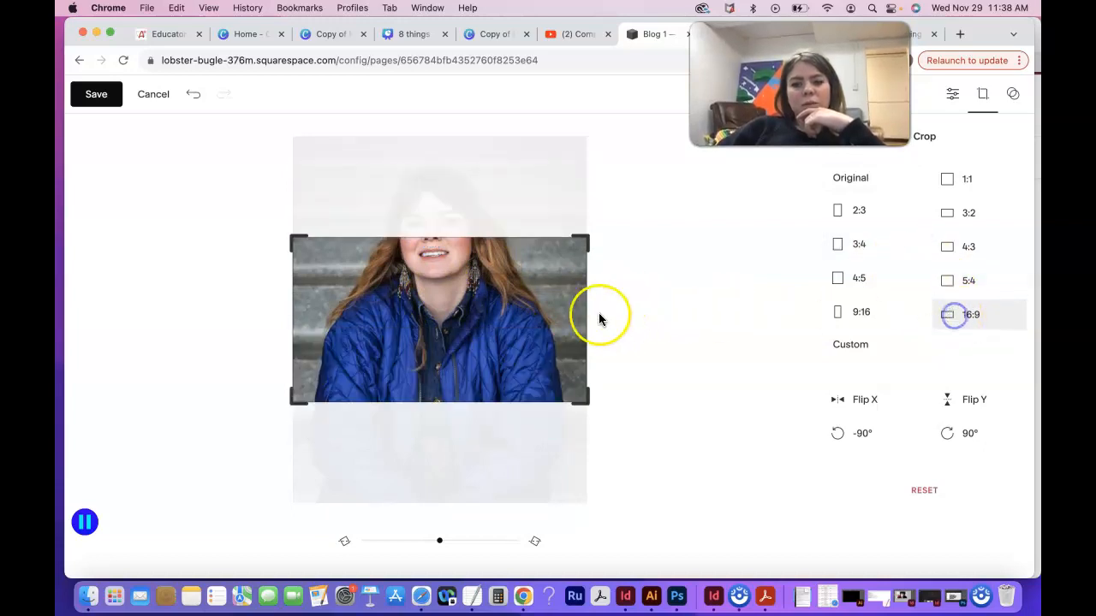
pyautogui.moveTo(582, 314); pyautogui.dragTo(522, 278)
pyautogui.click(111, 99)
pyautogui.click(629, 363)
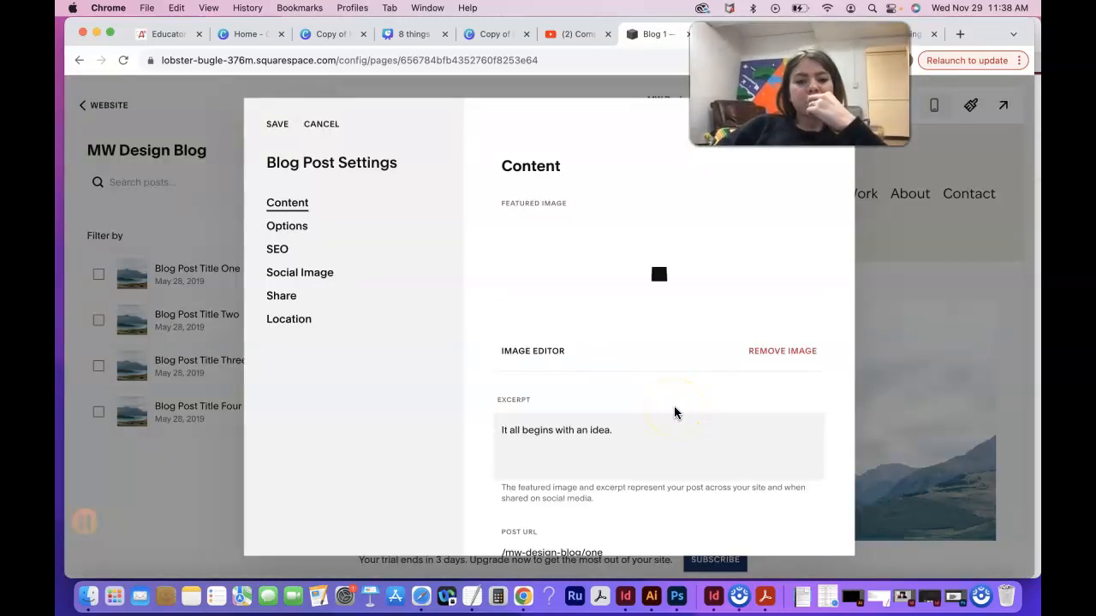
# - Reopen the cropped featured image in the image editor, rotate it slightly with the straighten control and save it
pyautogui.click(538, 351)
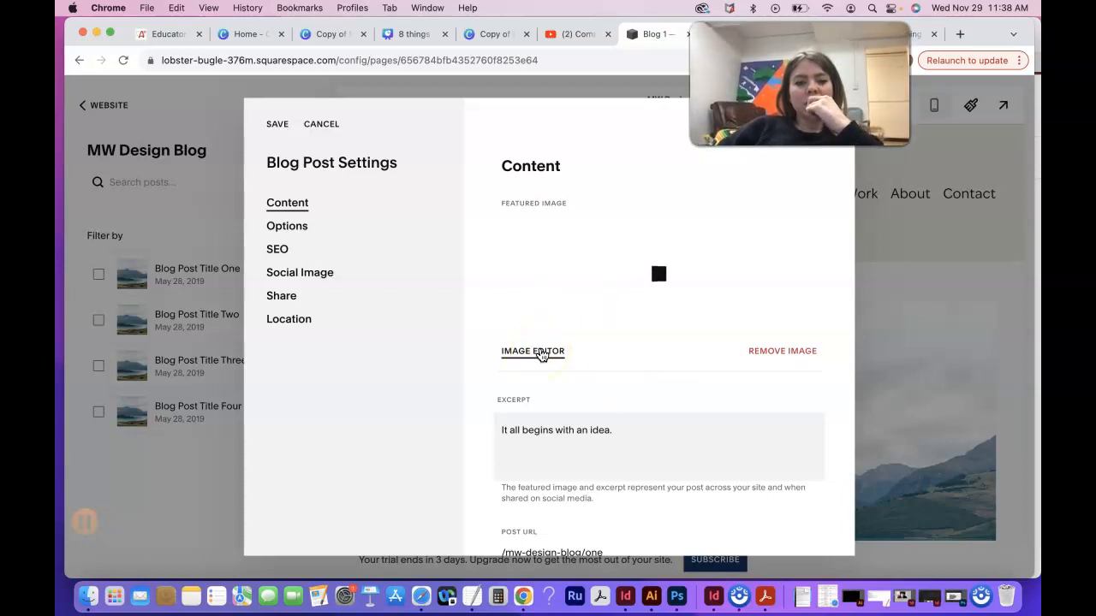
pyautogui.click(660, 280)
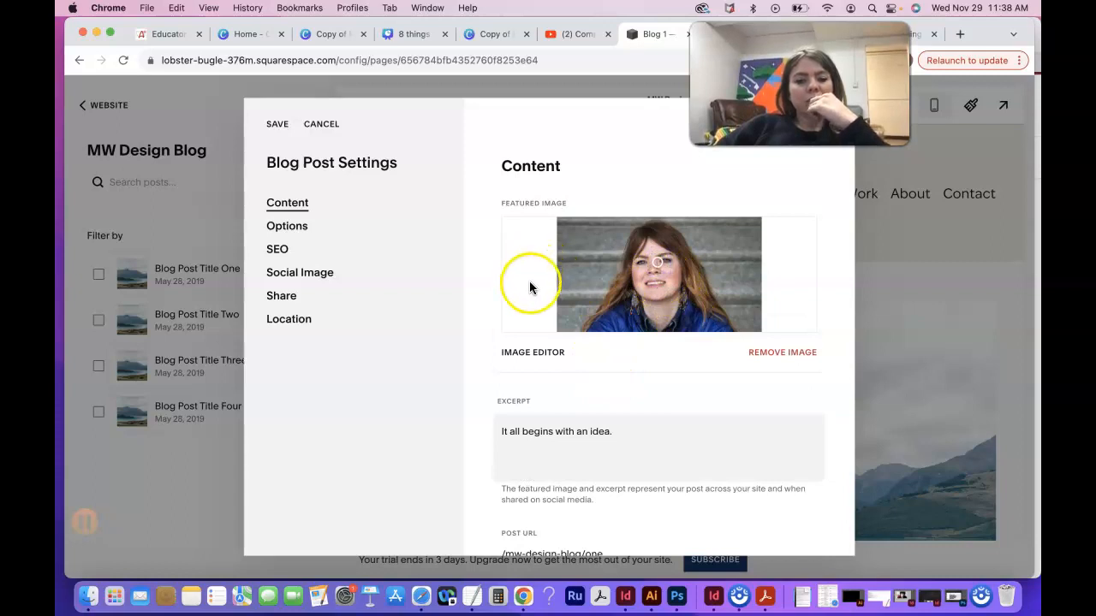
pyautogui.click(557, 353)
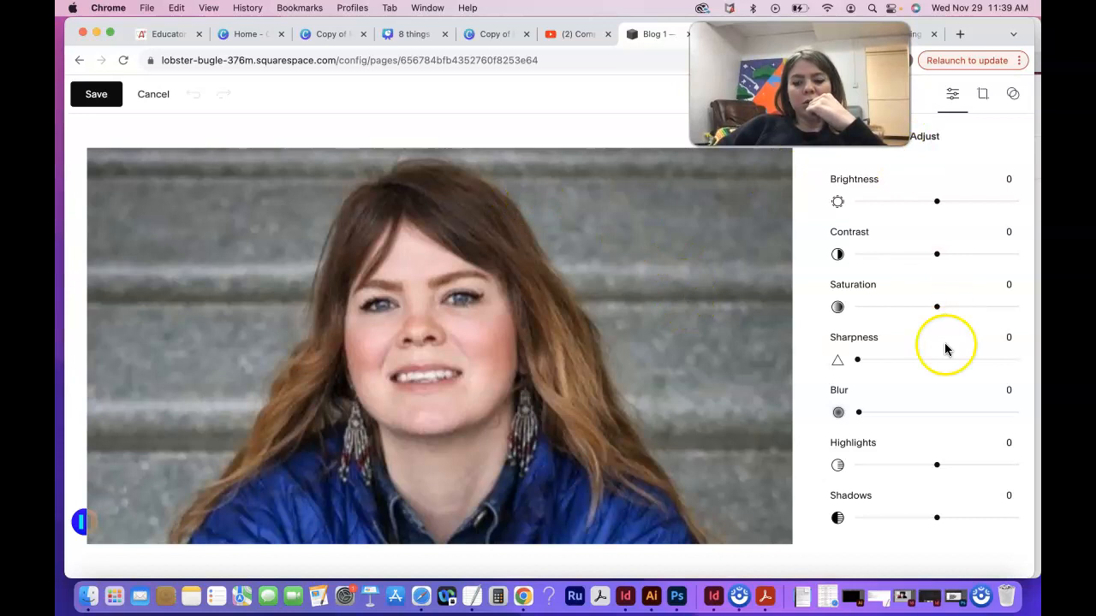
pyautogui.scroll(-1, 939, 377)
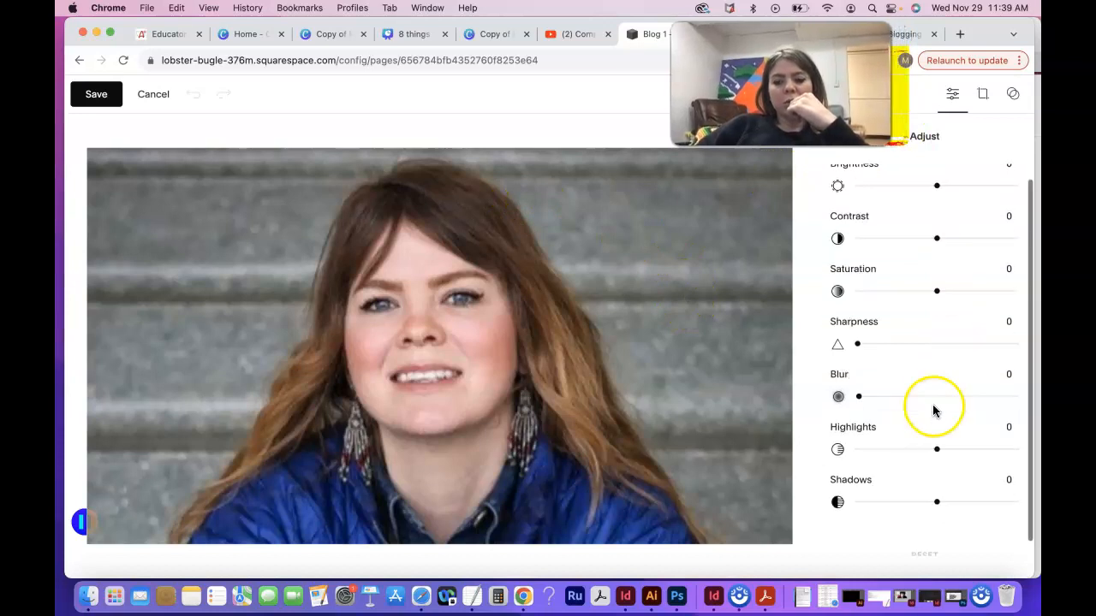
pyautogui.click(981, 96)
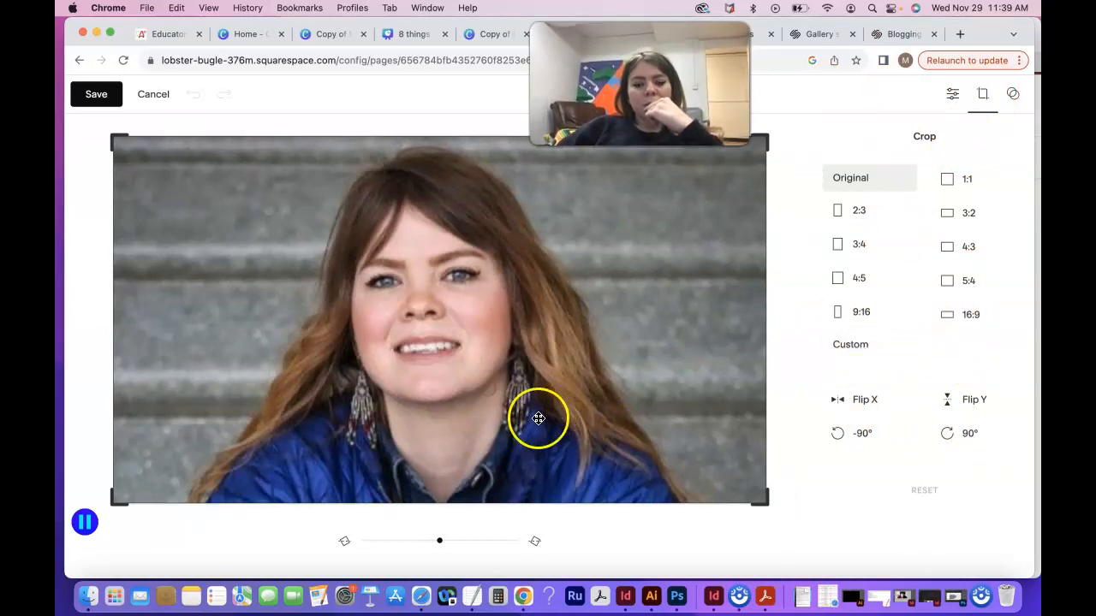
pyautogui.moveTo(765, 503); pyautogui.dragTo(827, 552)
pyautogui.moveTo(536, 543); pyautogui.dragTo(439, 541)
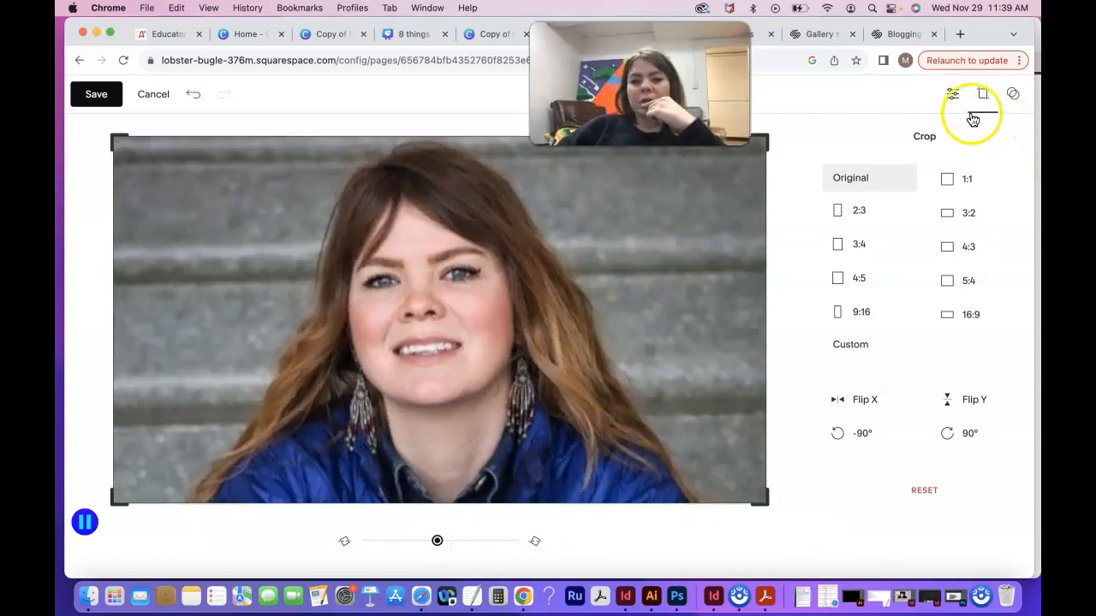
pyautogui.click(94, 94)
pyautogui.click(599, 360)
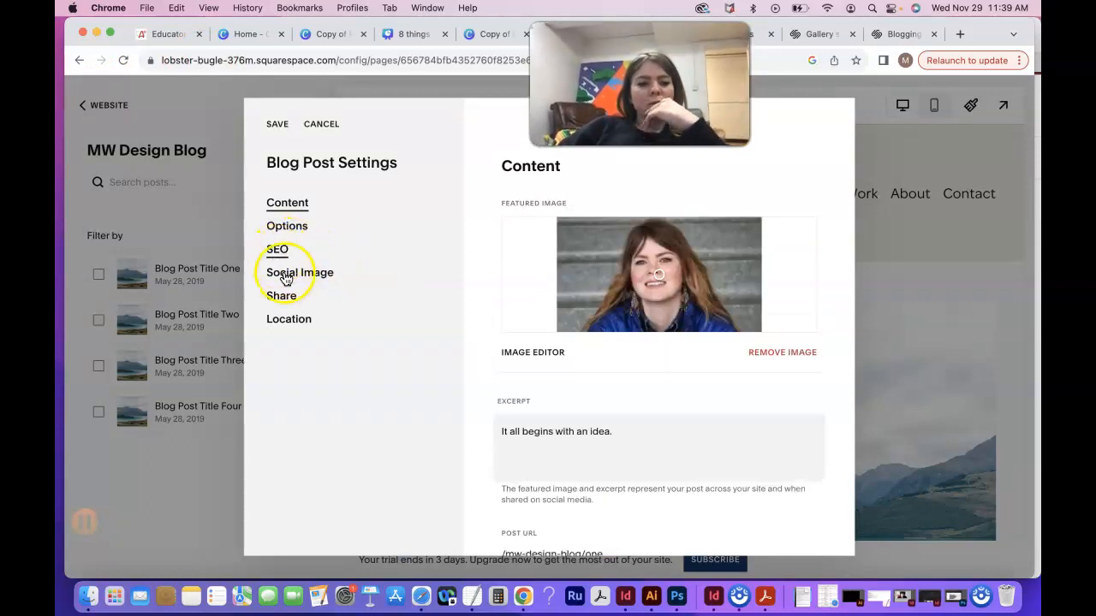
# - Review the post's Options, SEO, Social Image, Share and Location settings, and save the blog post settings
pyautogui.click(281, 229)
pyautogui.click(279, 254)
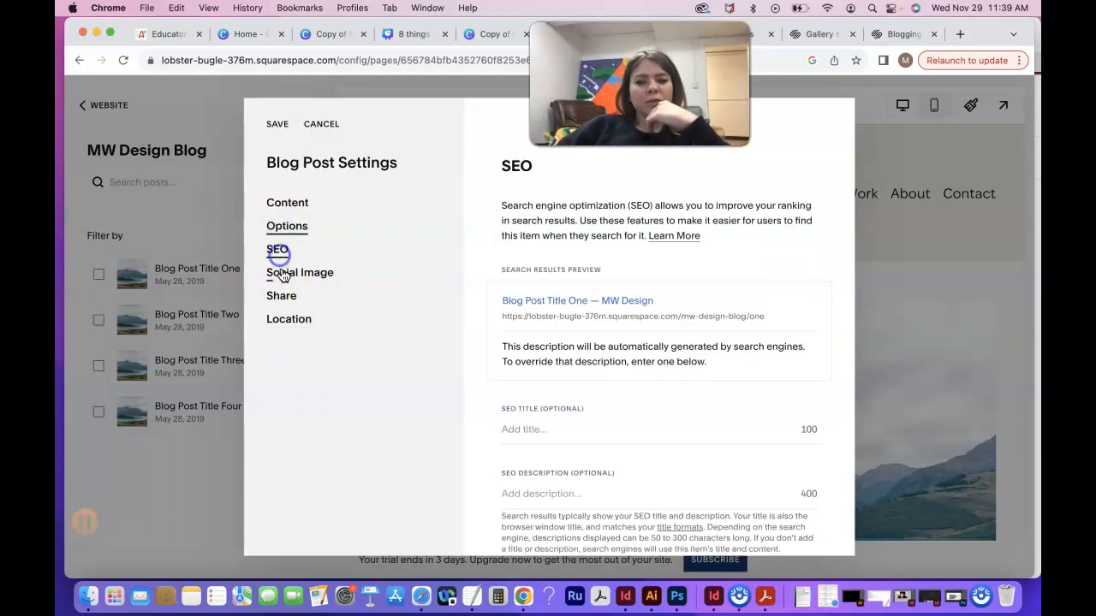
pyautogui.click(284, 277)
pyautogui.click(281, 296)
pyautogui.click(284, 318)
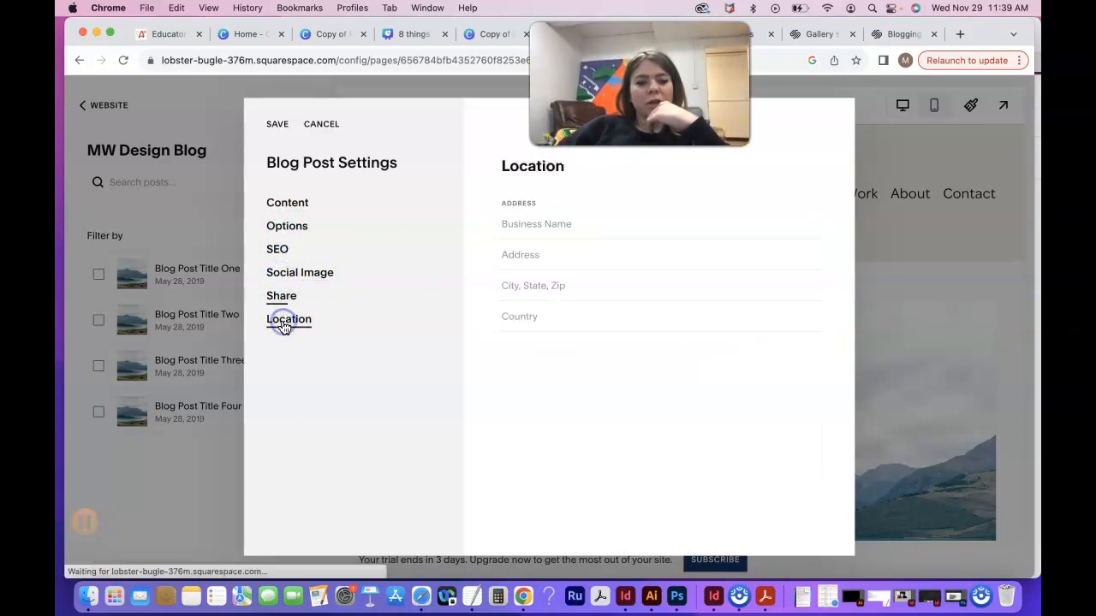
pyautogui.click(276, 126)
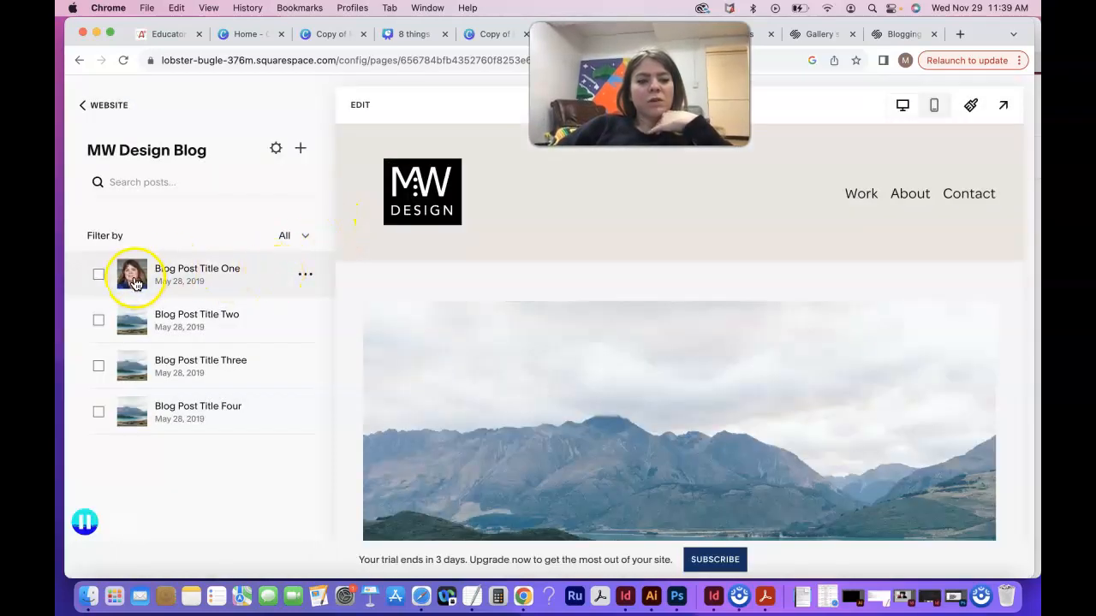
# - Try to open Blog Post Title One from the MW Design Blog post list for editing
pyautogui.click(305, 275)
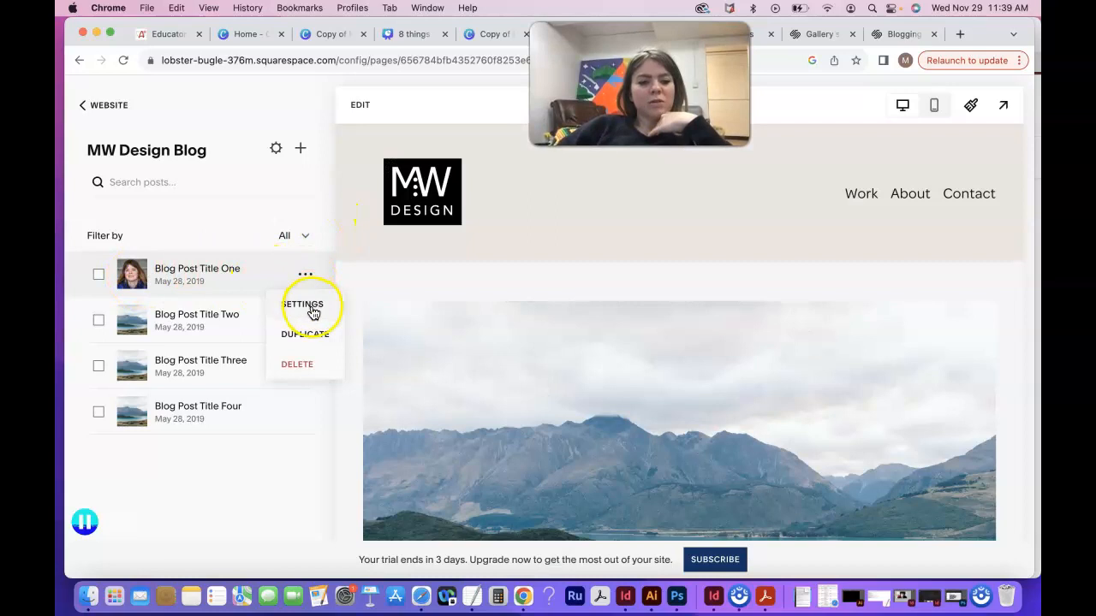
pyautogui.click(201, 274)
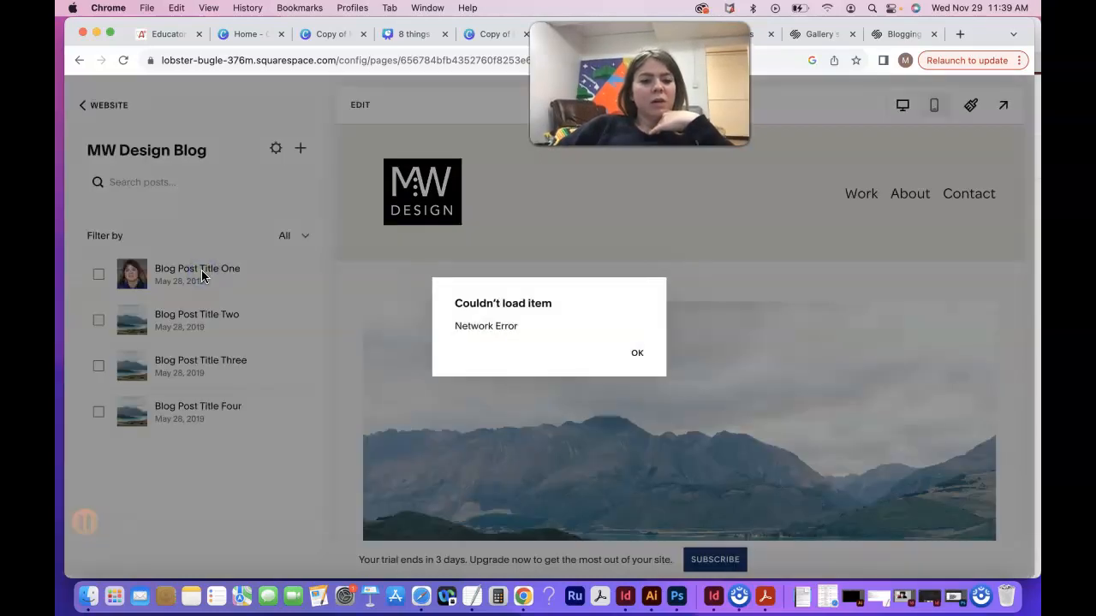
pyautogui.click(637, 355)
pyautogui.click(176, 274)
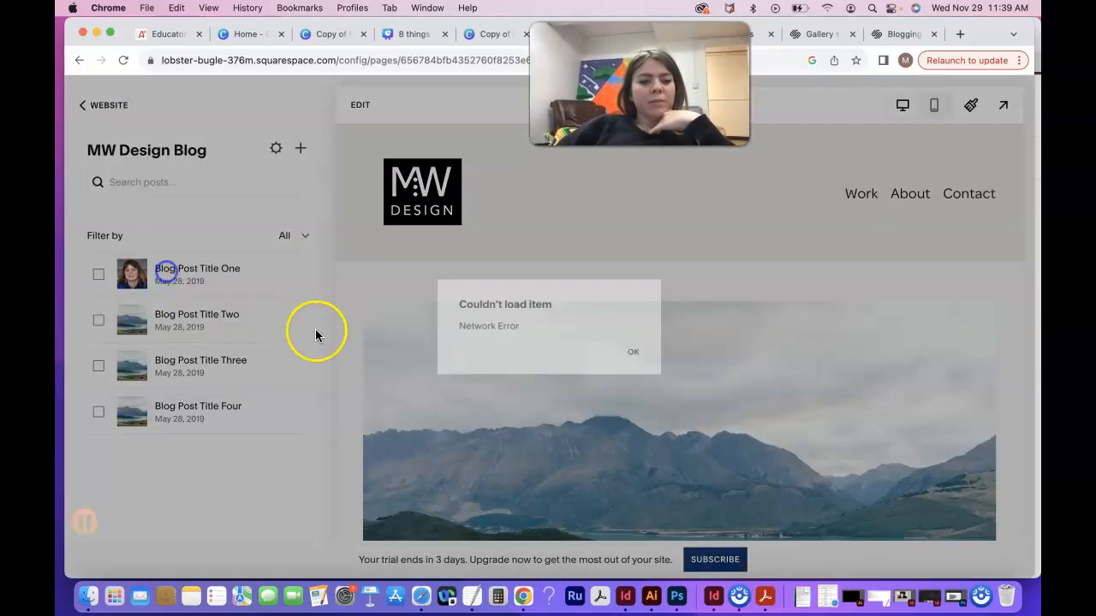
pyautogui.click(637, 365)
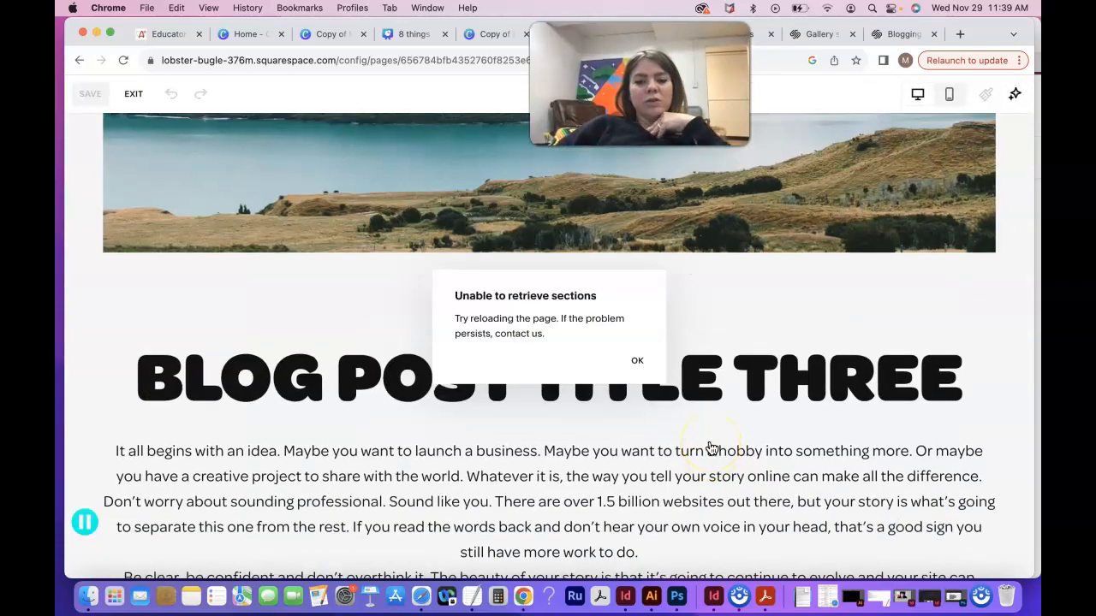
pyautogui.click(636, 364)
# - Examine how the sample posts' images, titles, text and Read More links are laid out on the blog page
pyautogui.scroll(5, 707, 411)
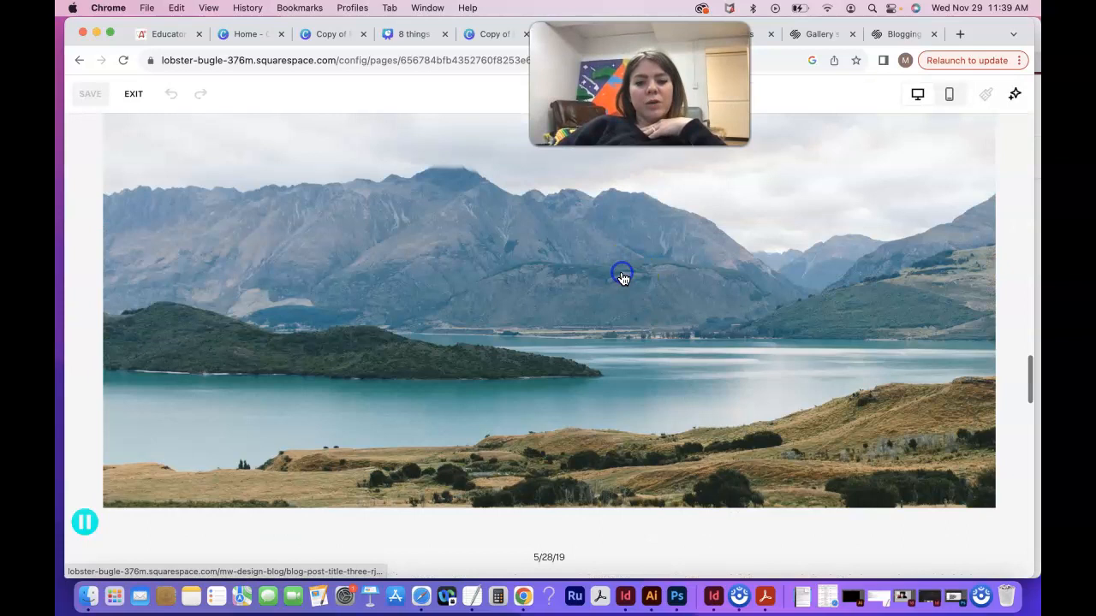
pyautogui.scroll(3, 648, 334)
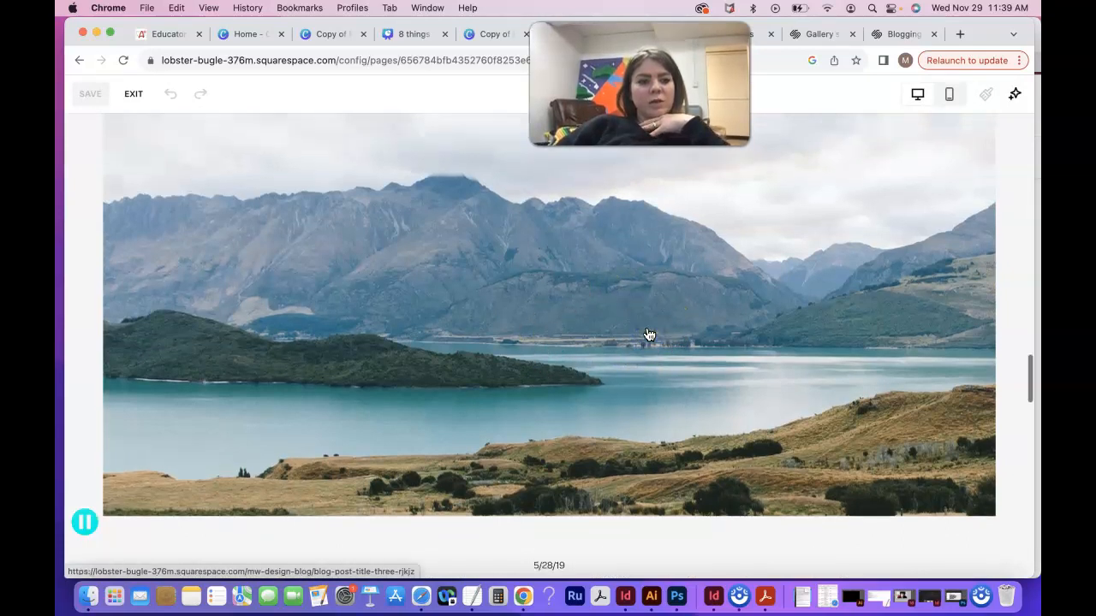
pyautogui.scroll(-6, 370, 191)
pyautogui.scroll(10, 372, 193)
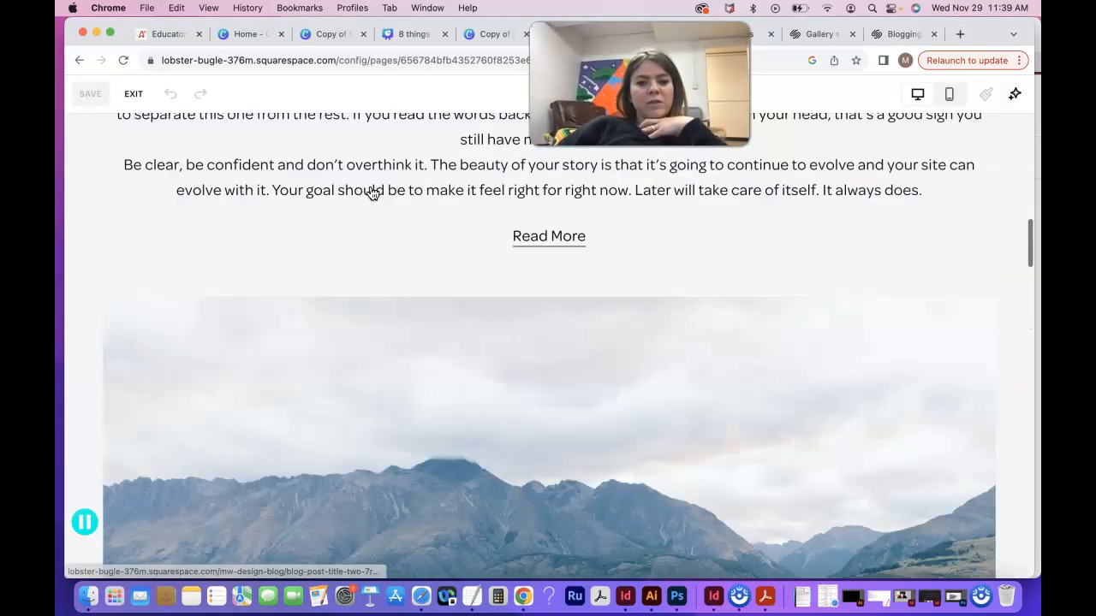
pyautogui.scroll(-8, 432, 359)
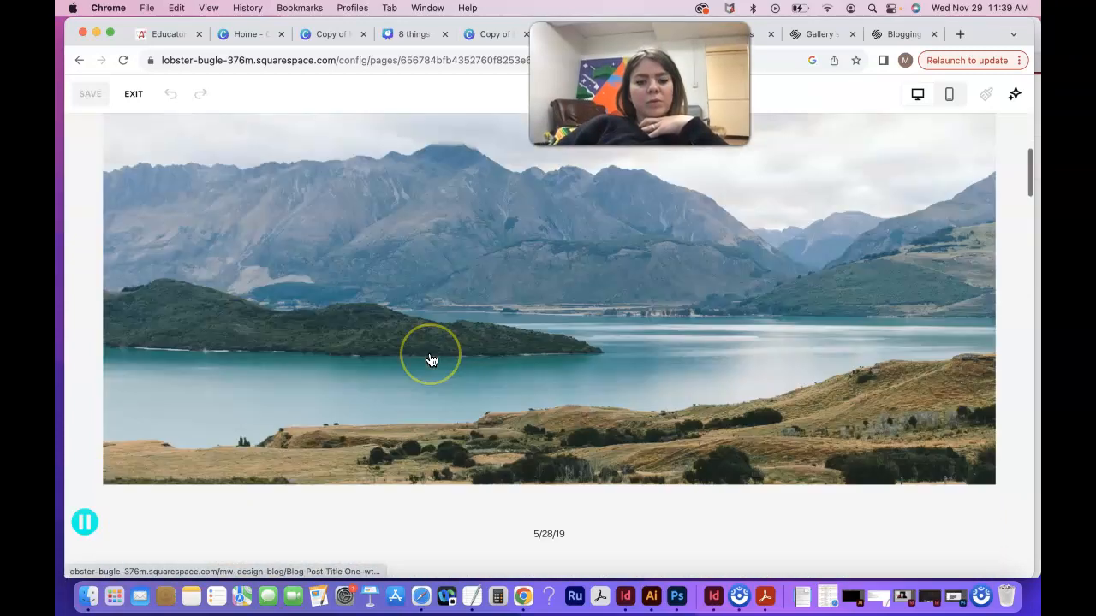
pyautogui.scroll(-3, 573, 455)
pyautogui.scroll(-1, 572, 471)
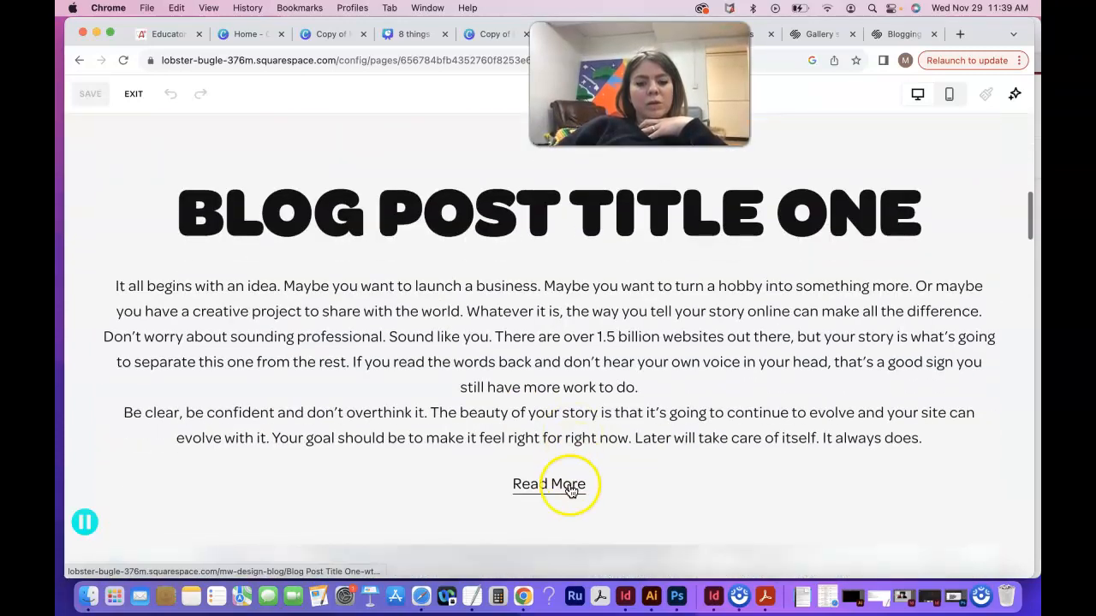
pyautogui.scroll(10, 568, 318)
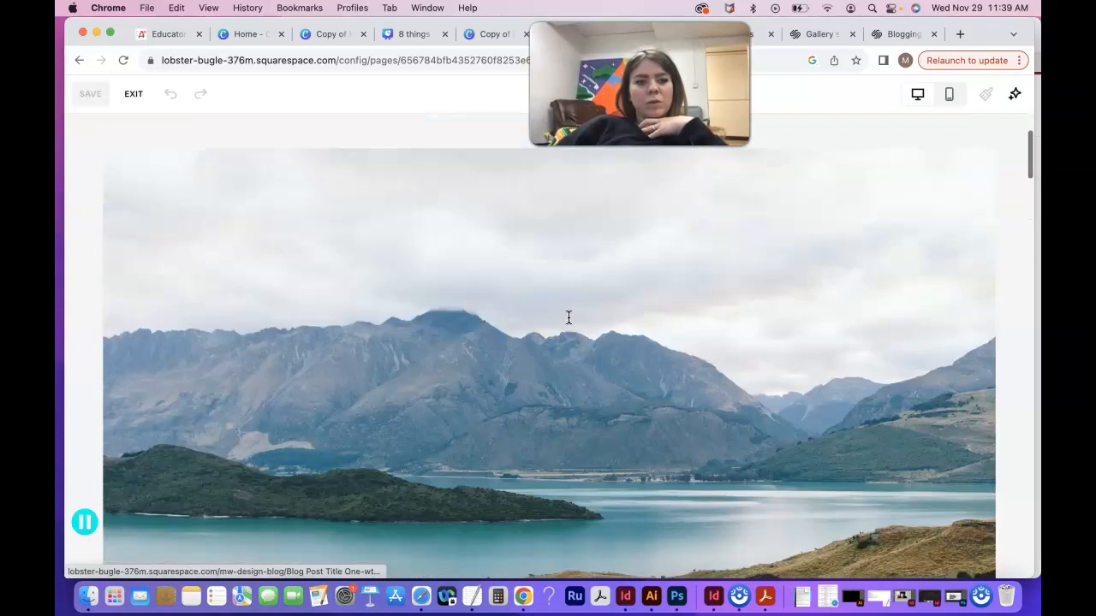
pyautogui.scroll(-5, 565, 419)
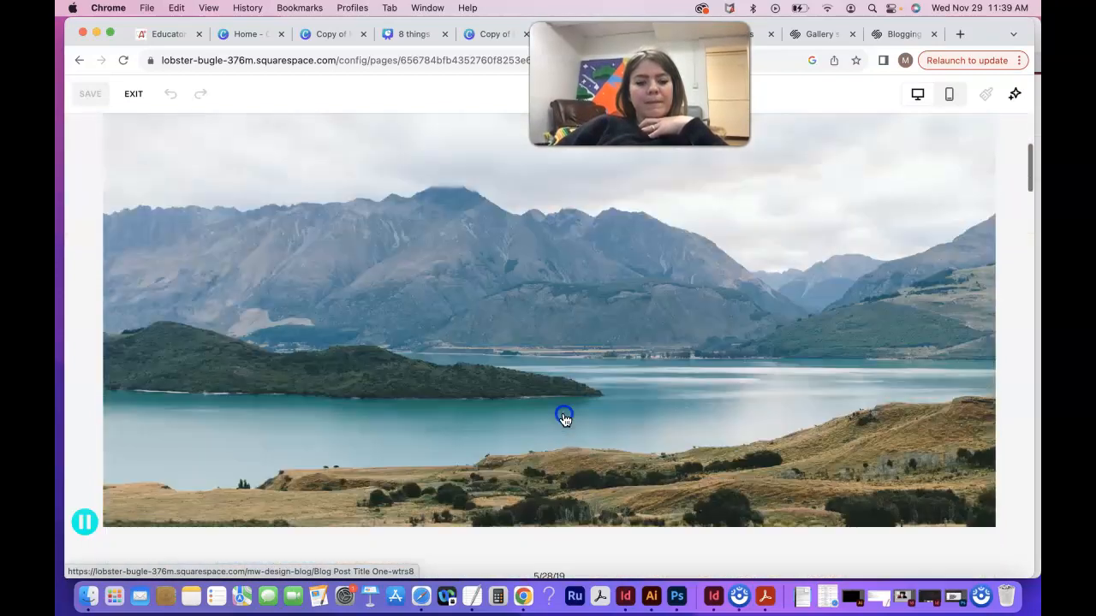
pyautogui.scroll(-10, 564, 419)
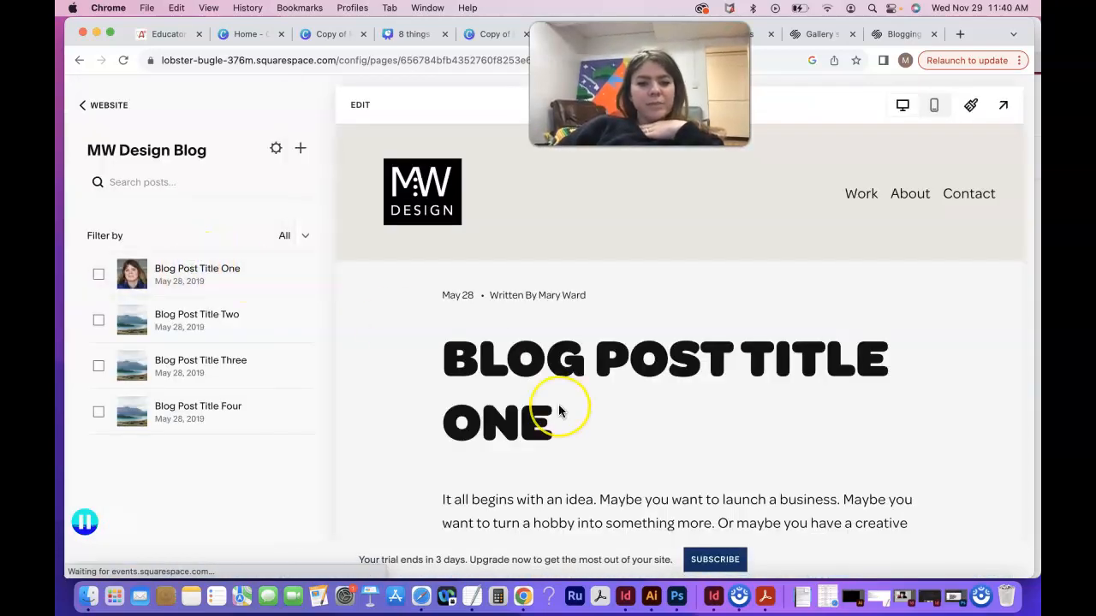
# - Open Blog Post Title One in the page editor and look through its body text and end-of-post navigation
pyautogui.scroll(-1, 559, 411)
pyautogui.click(201, 270)
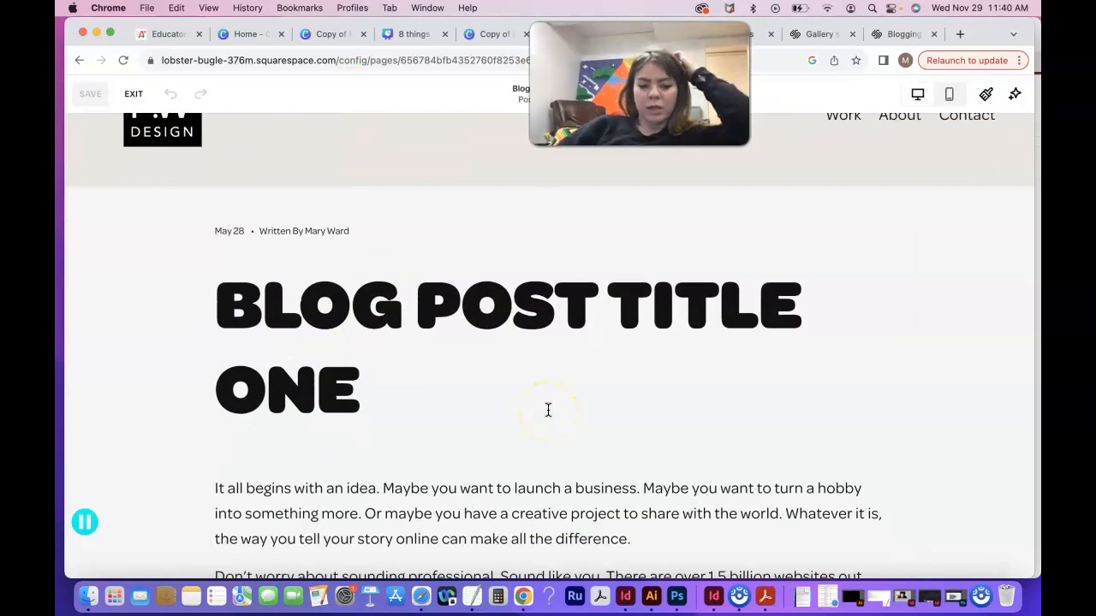
pyautogui.scroll(-5, 548, 410)
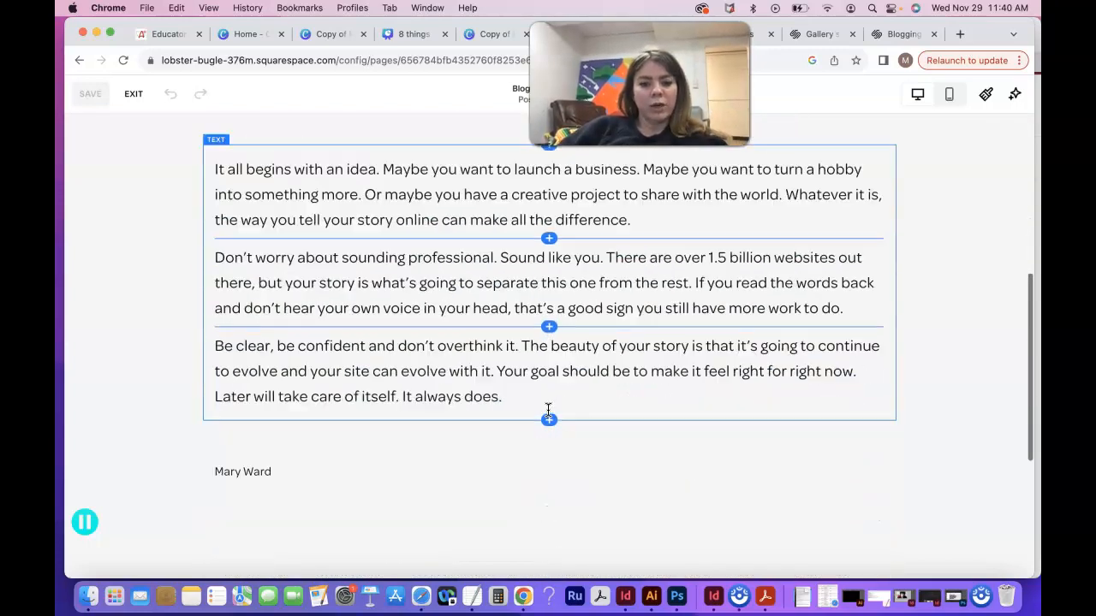
pyautogui.scroll(-3, 548, 410)
pyautogui.scroll(5, 548, 410)
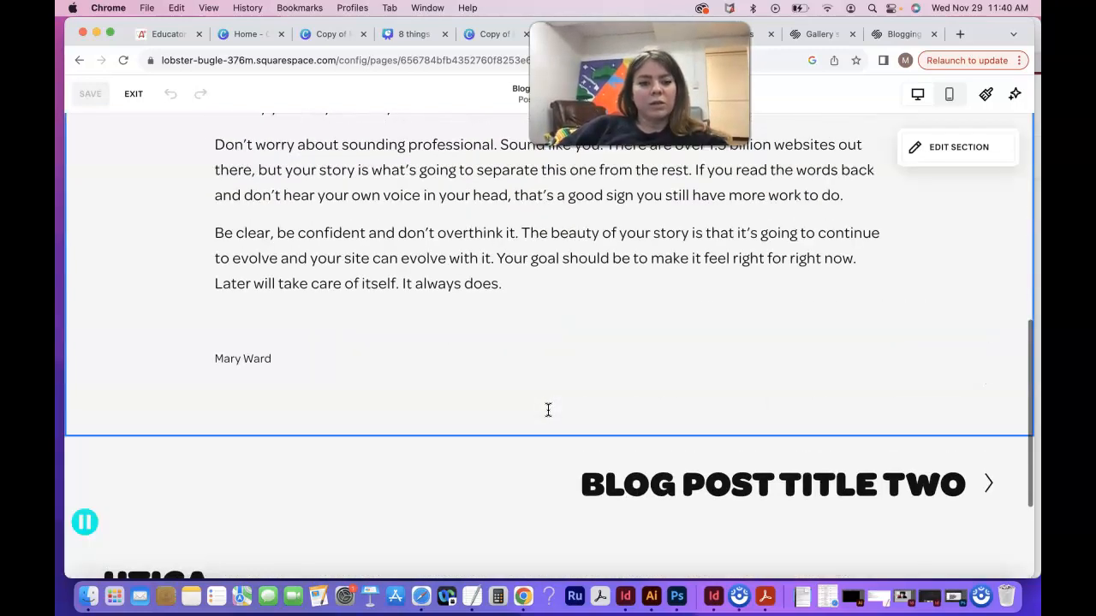
pyautogui.scroll(1, 548, 410)
# - Select the first two body paragraphs and the title of Blog Post Title One in turn to examine the editable text
pyautogui.click(477, 296)
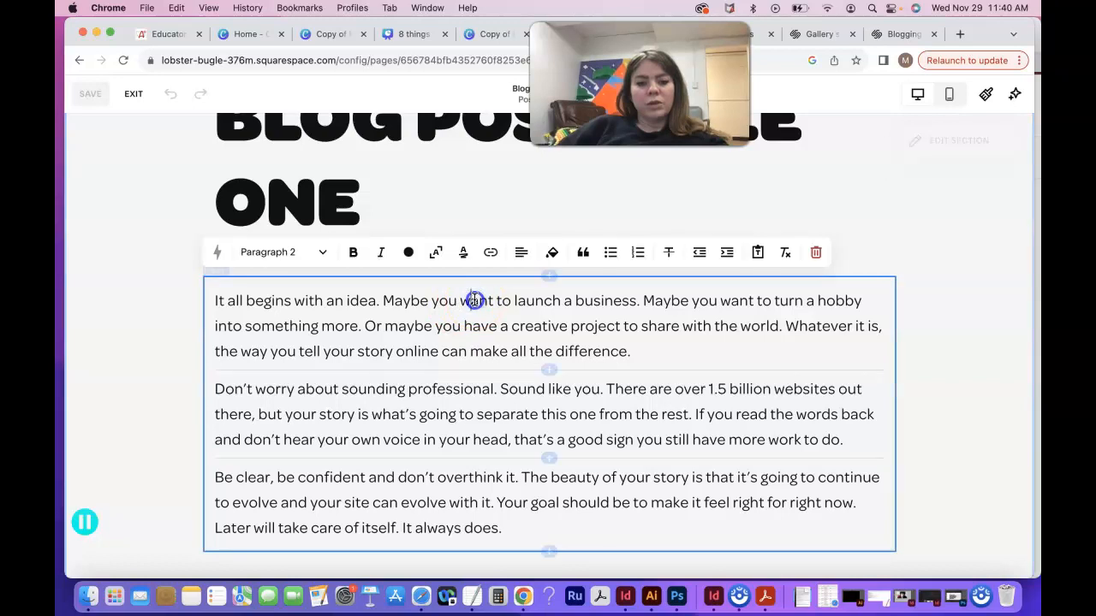
pyautogui.tripleClick(475, 300)
pyautogui.tripleClick(481, 400)
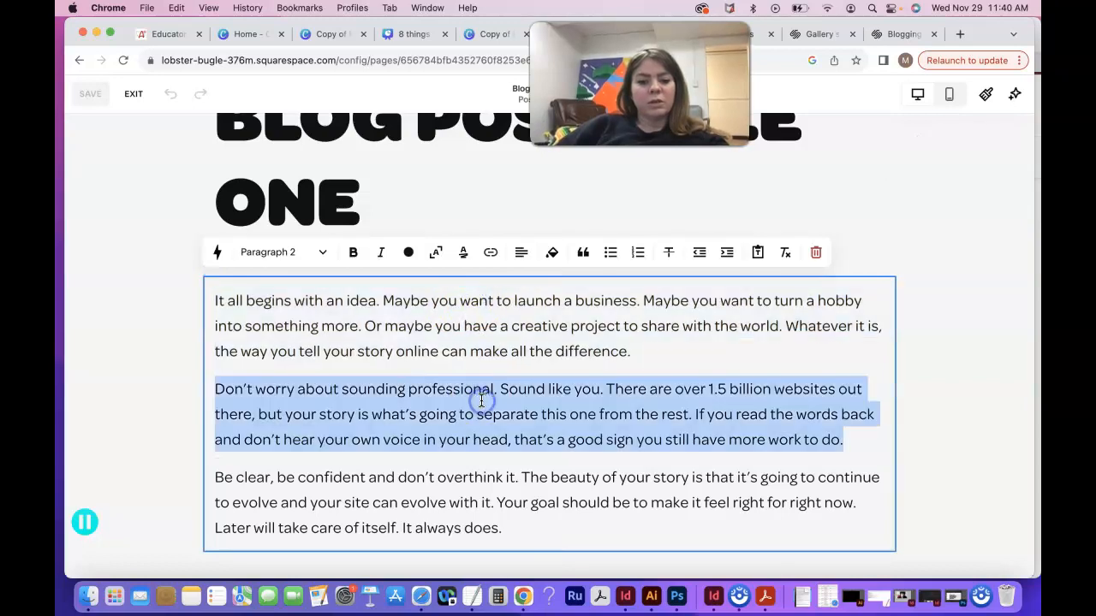
pyautogui.scroll(2, 467, 342)
pyautogui.tripleClick(467, 306)
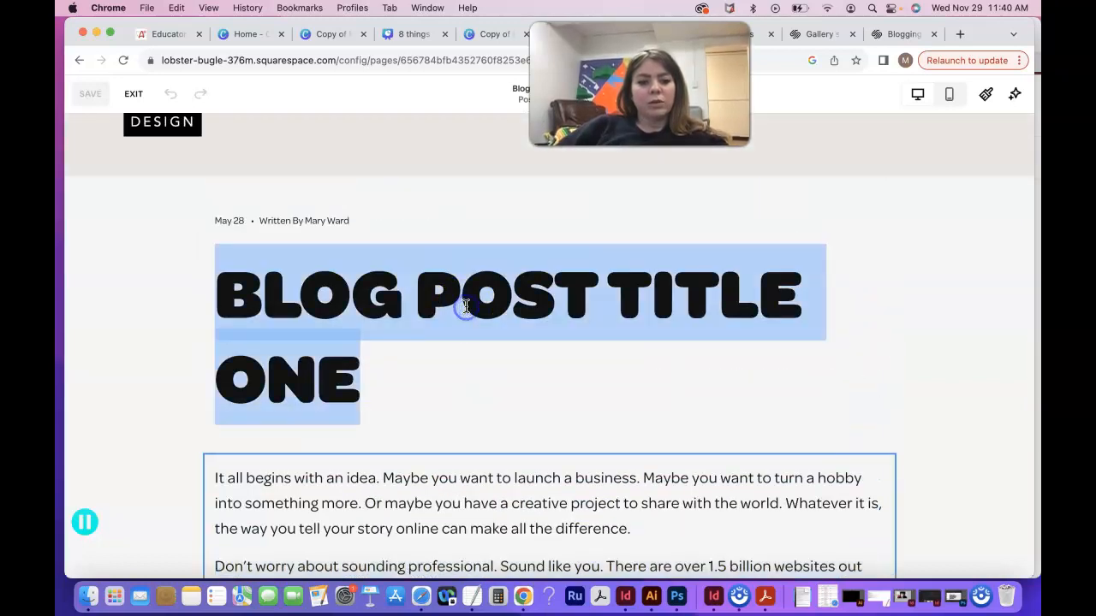
pyautogui.scroll(-5, 464, 378)
pyautogui.scroll(3, 464, 378)
pyautogui.scroll(-5, 464, 379)
pyautogui.scroll(8, 464, 377)
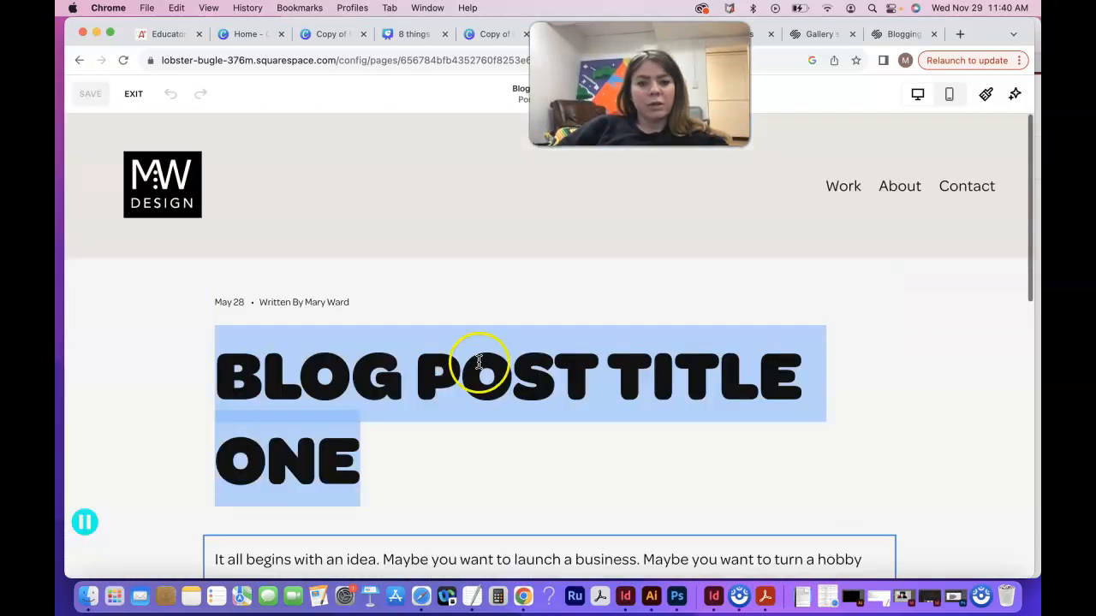
pyautogui.click(560, 310)
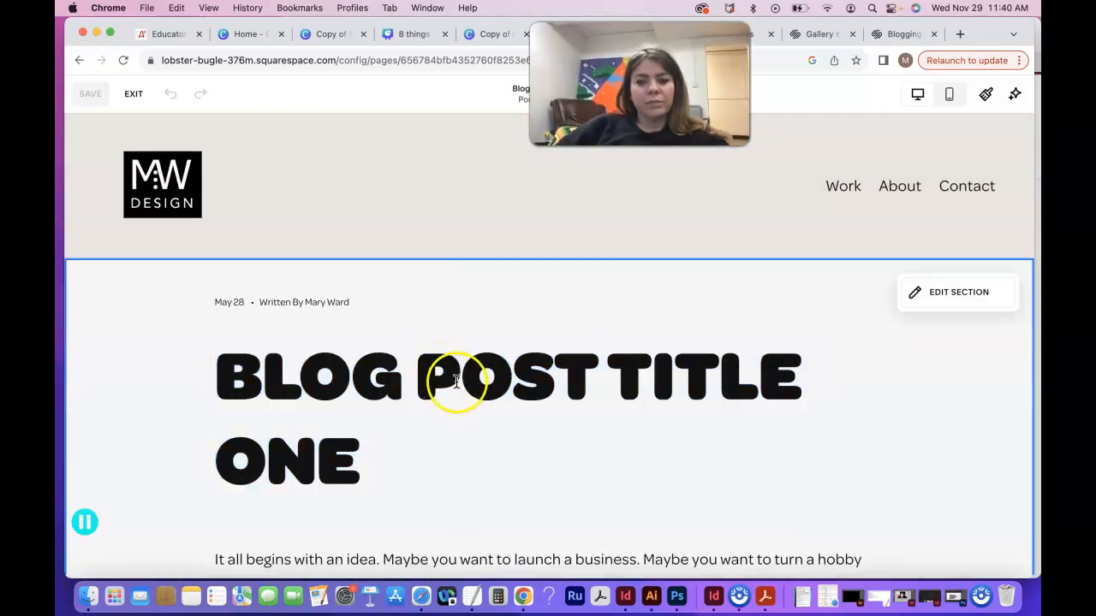
# - Review the Format and Colors options for the Blog Post Title One section
pyautogui.click(946, 292)
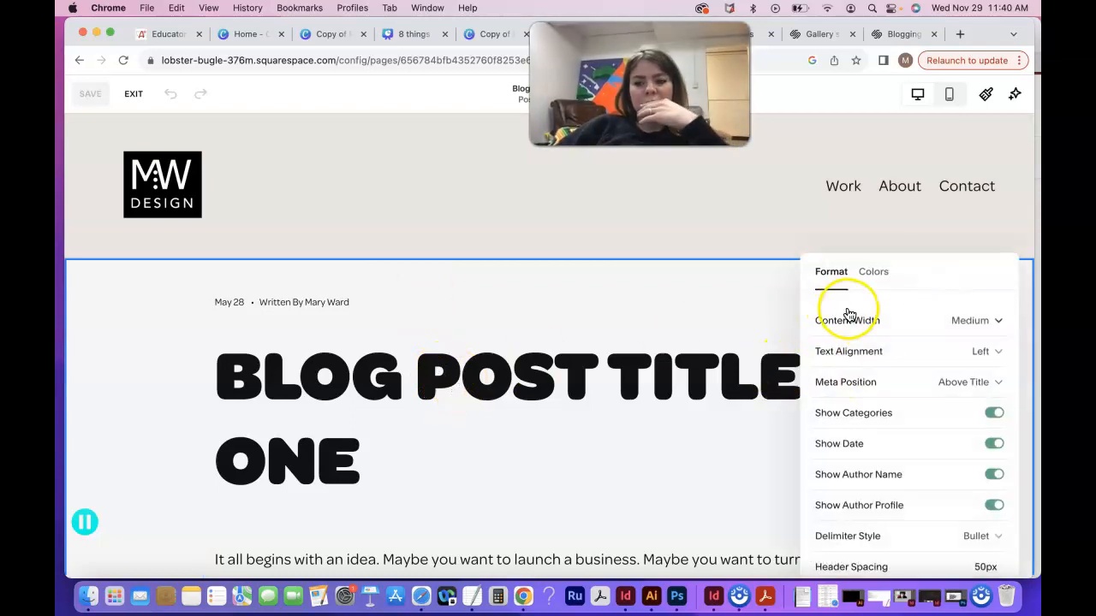
pyautogui.scroll(-2, 885, 444)
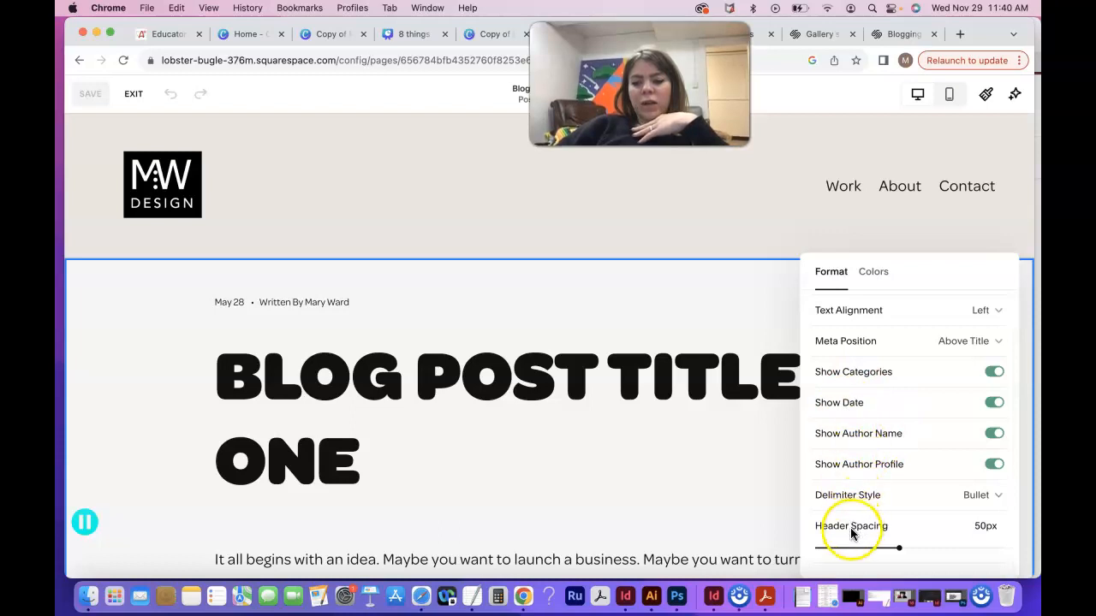
pyautogui.click(875, 273)
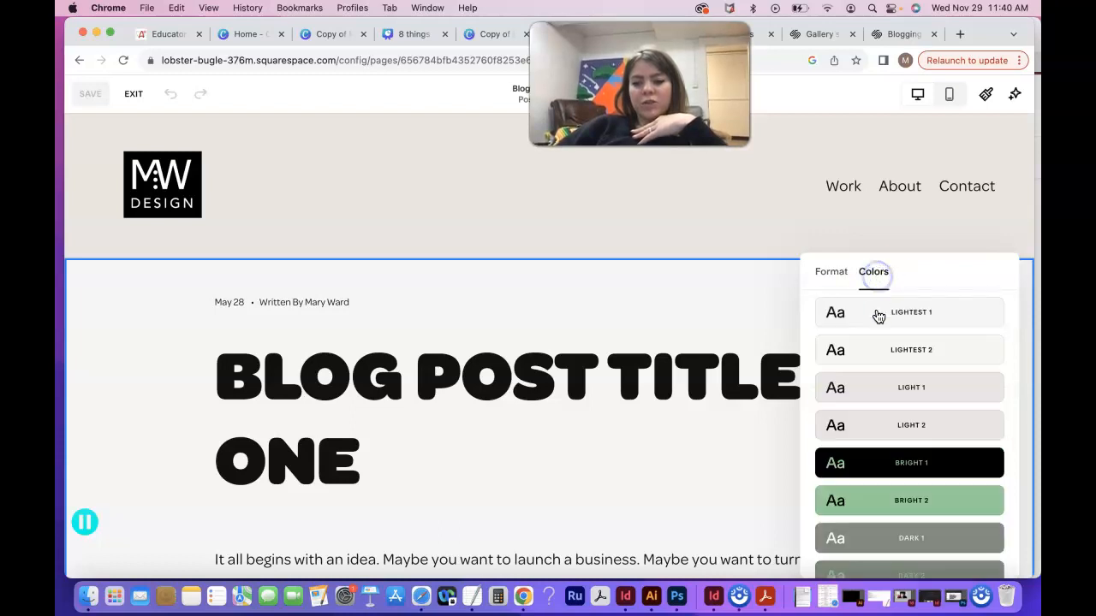
pyautogui.click(829, 273)
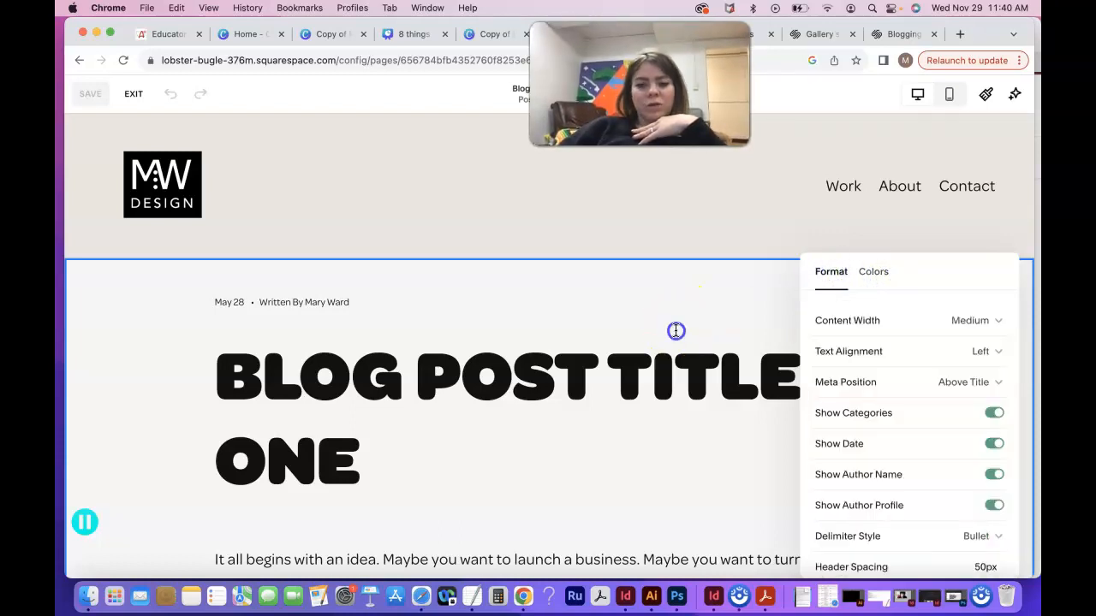
pyautogui.click(677, 331)
# - Look through Blog Post Title One from its title to the end-of-post navigation, and exit the post editor
pyautogui.scroll(-6, 472, 364)
pyautogui.scroll(3, 472, 364)
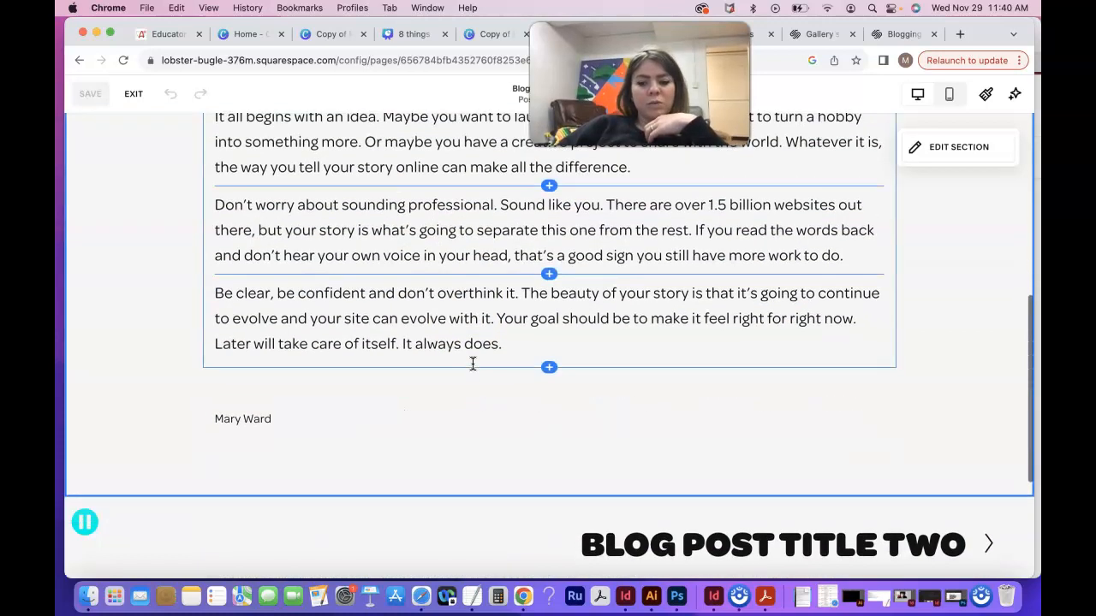
pyautogui.scroll(4, 473, 364)
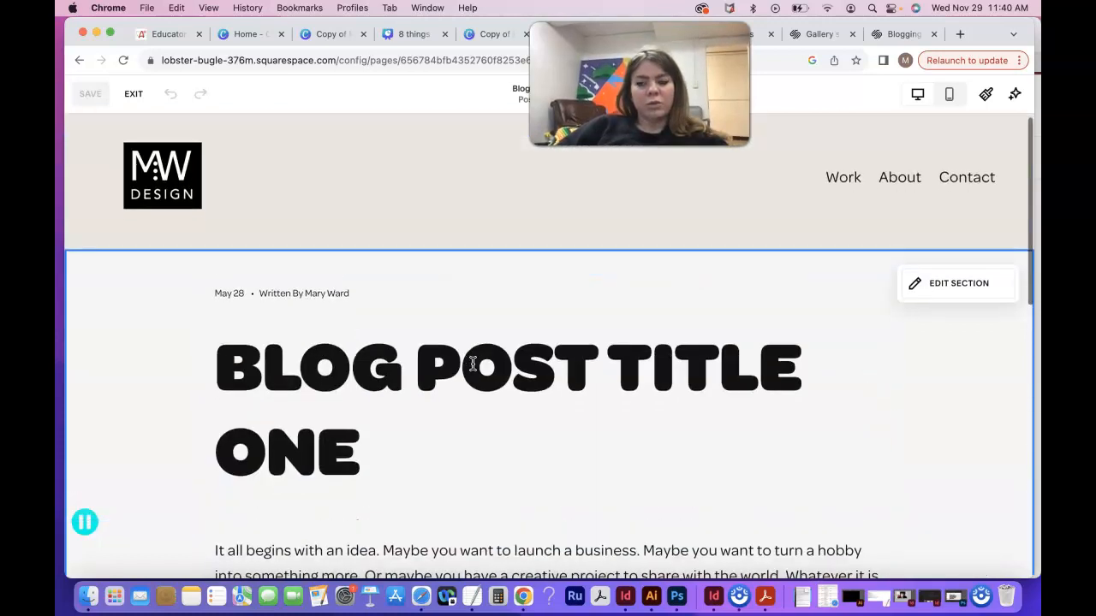
pyautogui.scroll(-2, 473, 364)
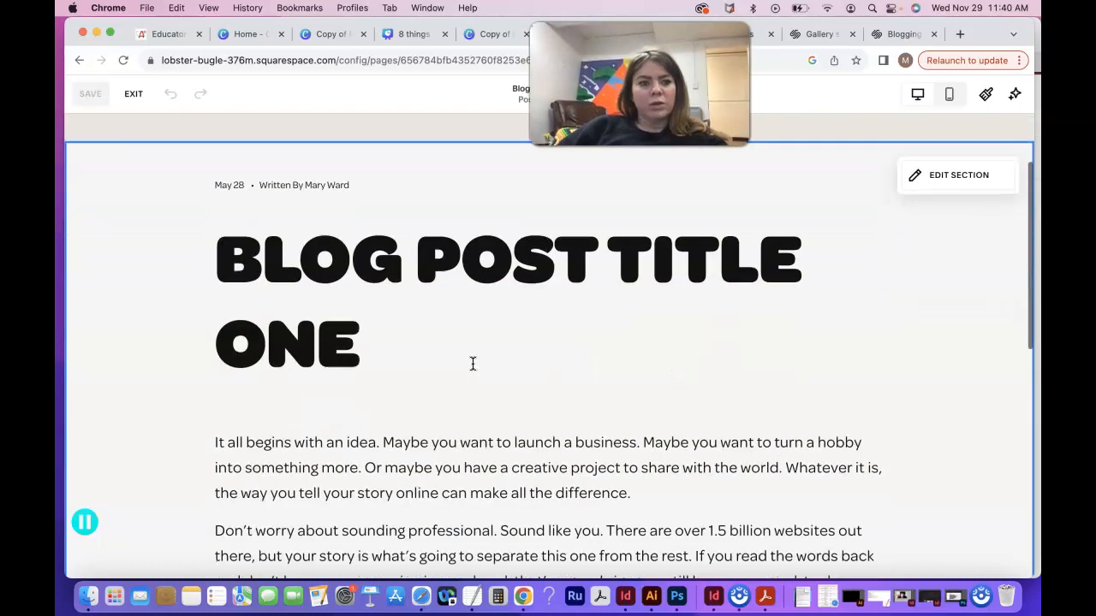
pyautogui.scroll(2, 473, 364)
pyautogui.click(134, 93)
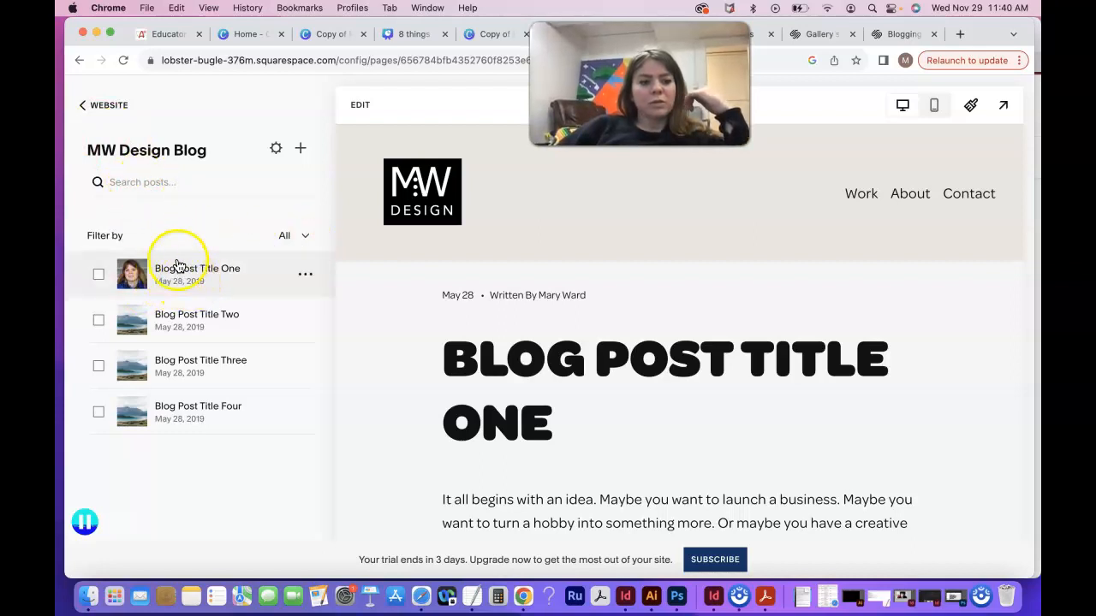
# - Return to the site's Pages list and reopen the MW Design Blog page to view its first post
pyautogui.scroll(-15, 536, 458)
pyautogui.scroll(15, 535, 458)
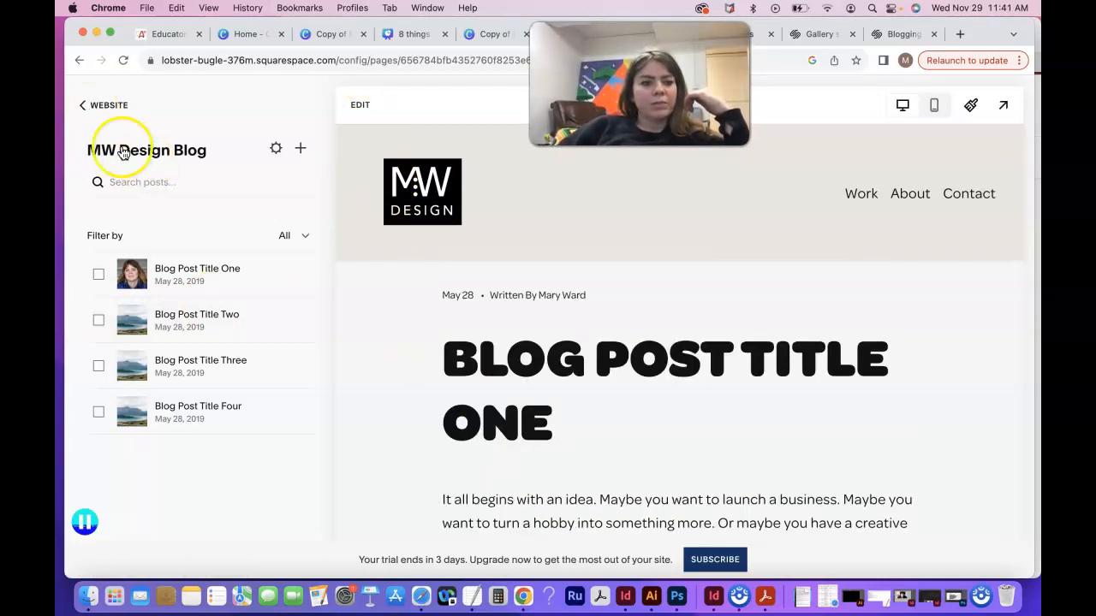
pyautogui.click(85, 105)
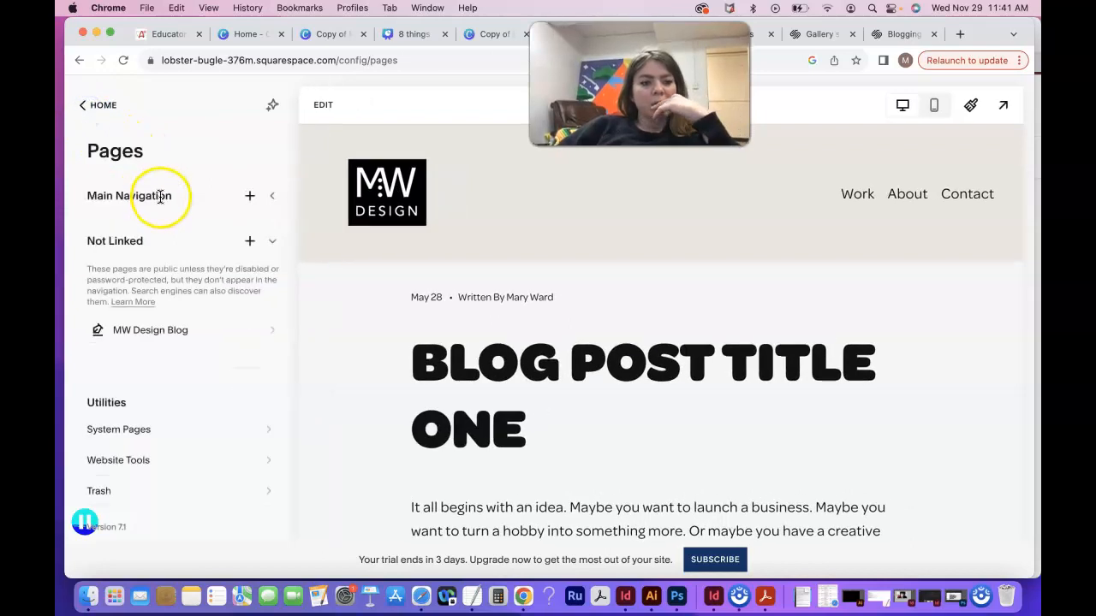
pyautogui.click(169, 336)
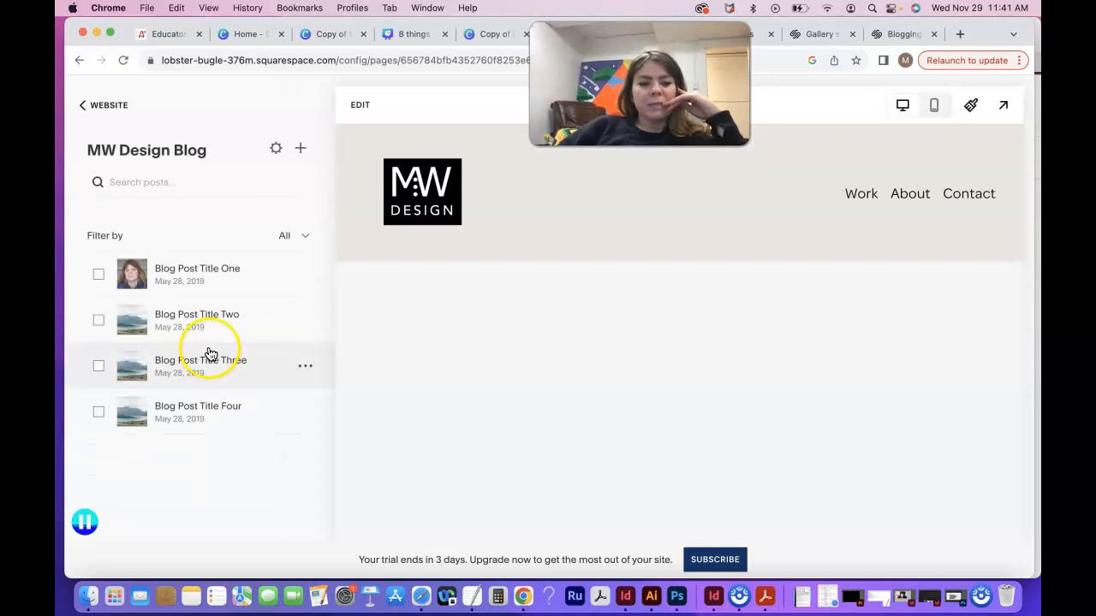
pyautogui.scroll(-5, 590, 456)
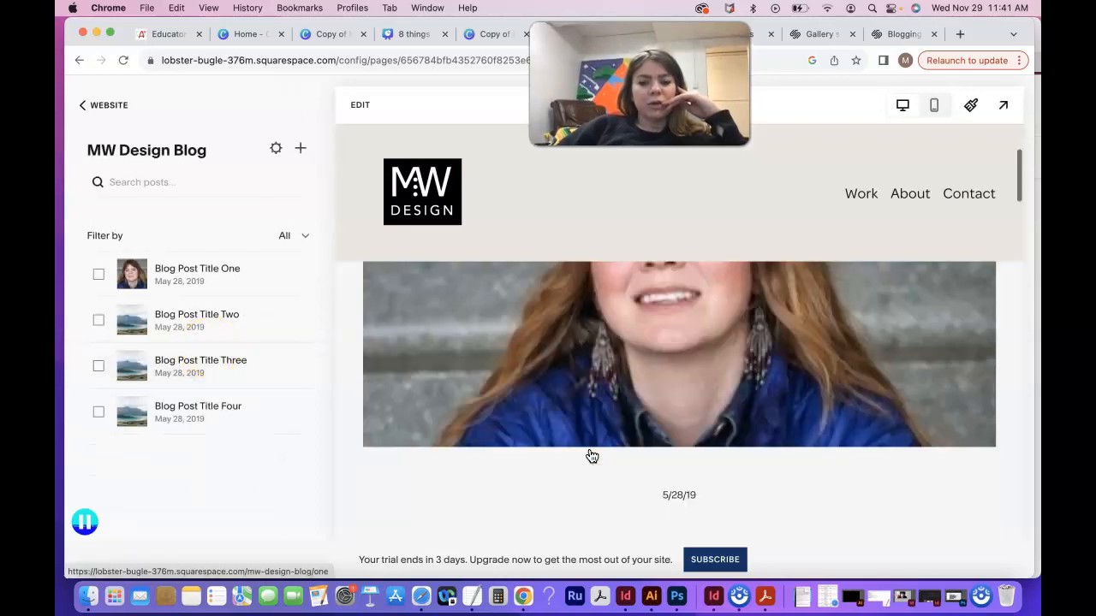
# - Open the MW Design Blog page in the editor, examine the second paragraph under Blog Post Title One, and exit editing
pyautogui.click(359, 104)
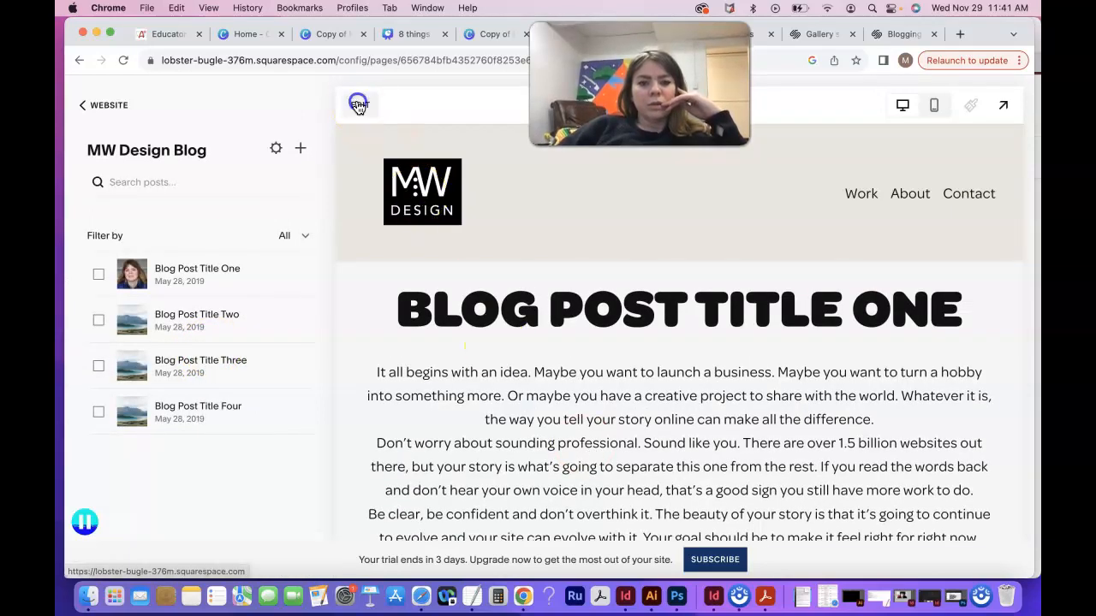
pyautogui.scroll(-3, 524, 441)
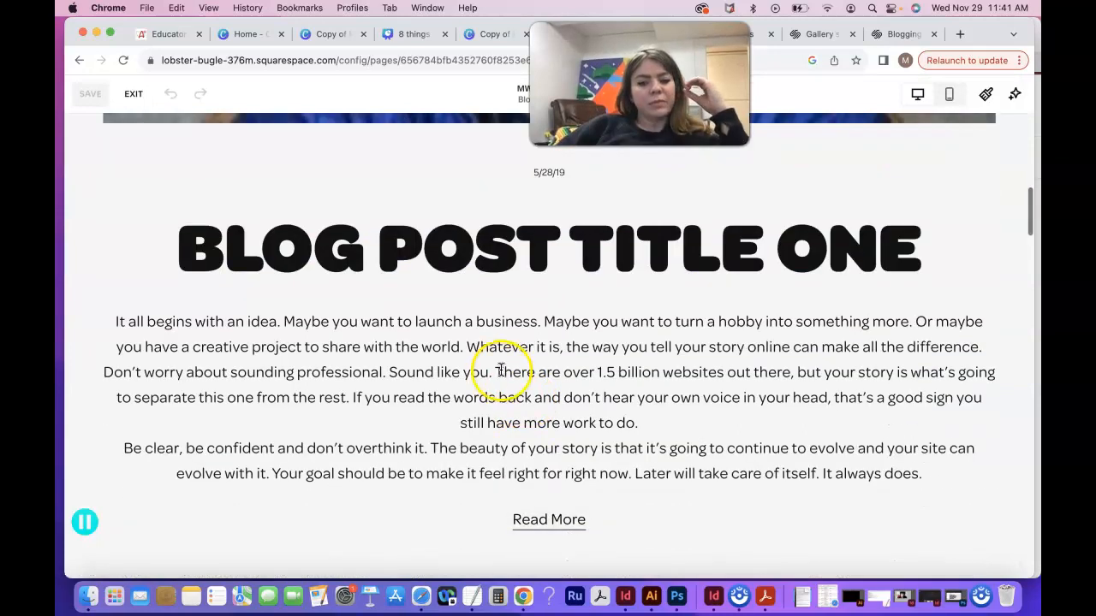
pyautogui.tripleClick(501, 371)
pyautogui.scroll(-5, 502, 370)
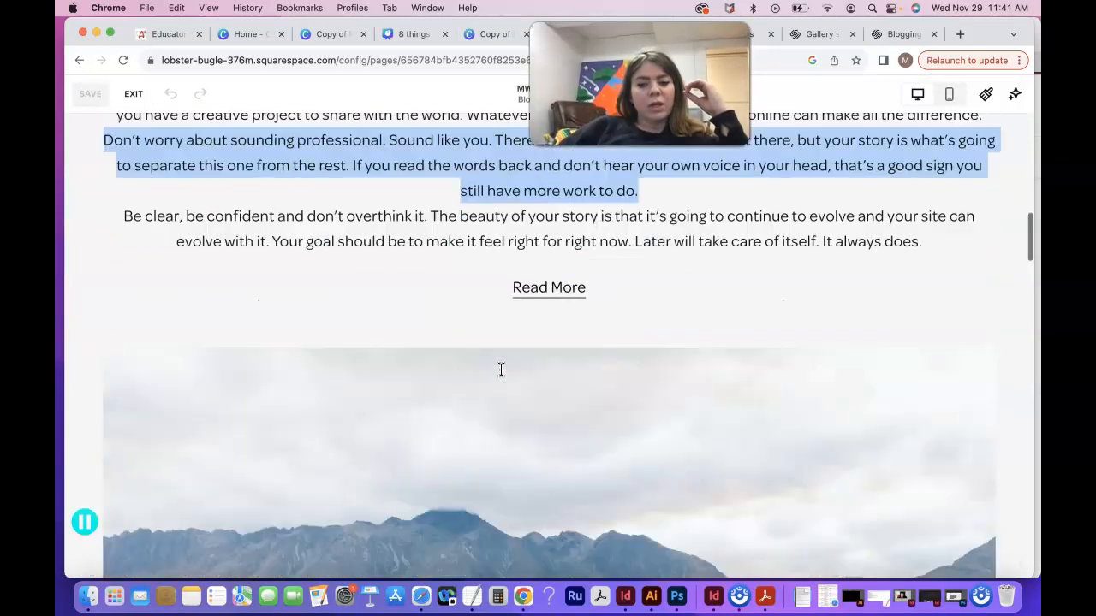
pyautogui.scroll(10, 501, 370)
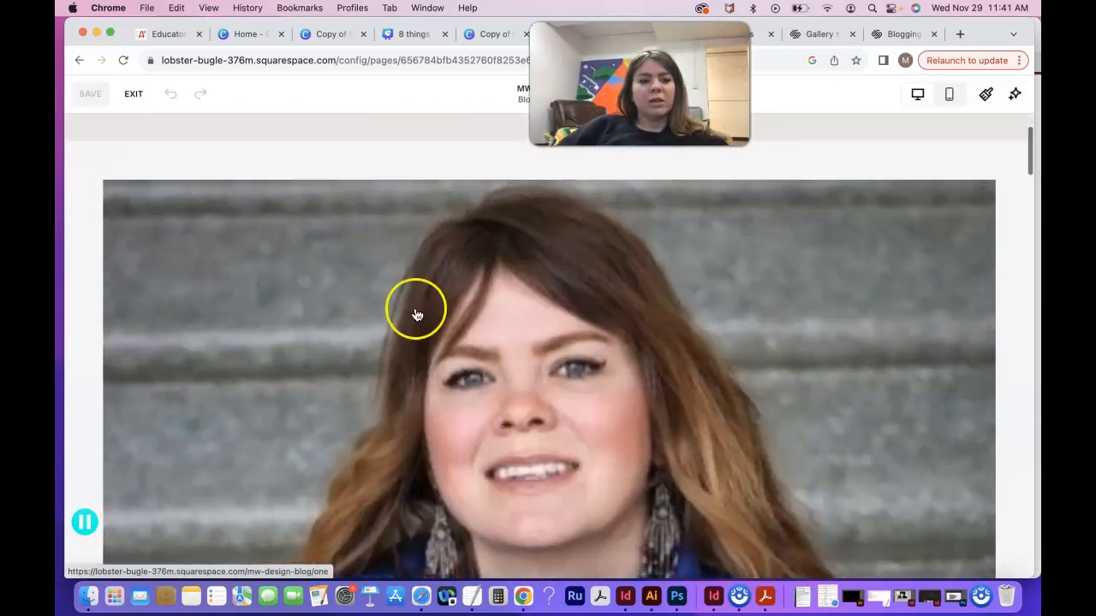
pyautogui.click(133, 100)
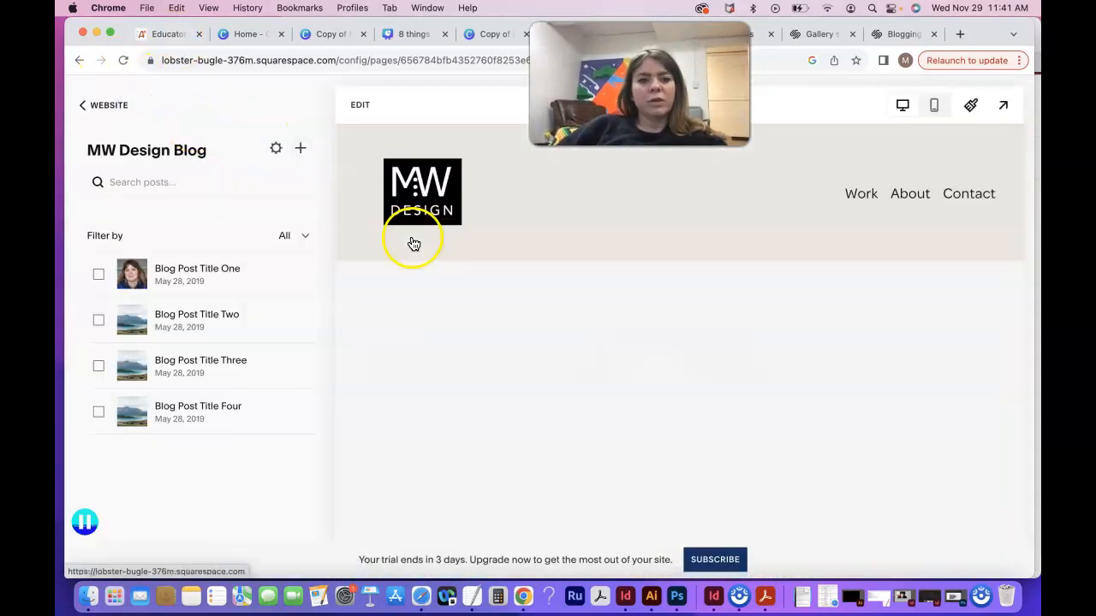
# - Go back to the main site menu and preview the blog page in mobile view down to Blog Post Title Three
pyautogui.click(111, 104)
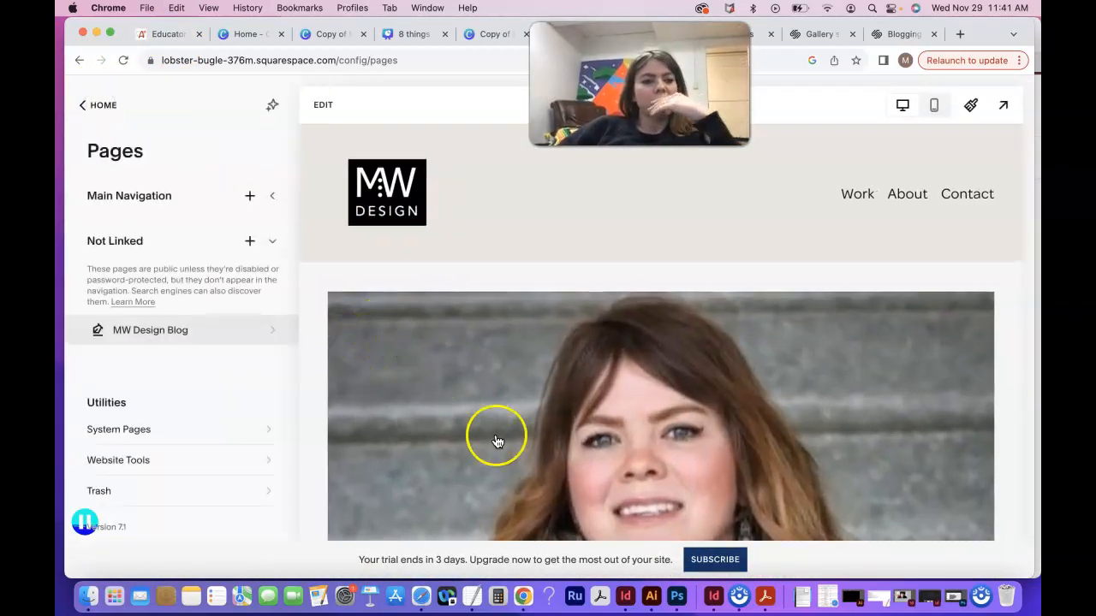
pyautogui.click(99, 107)
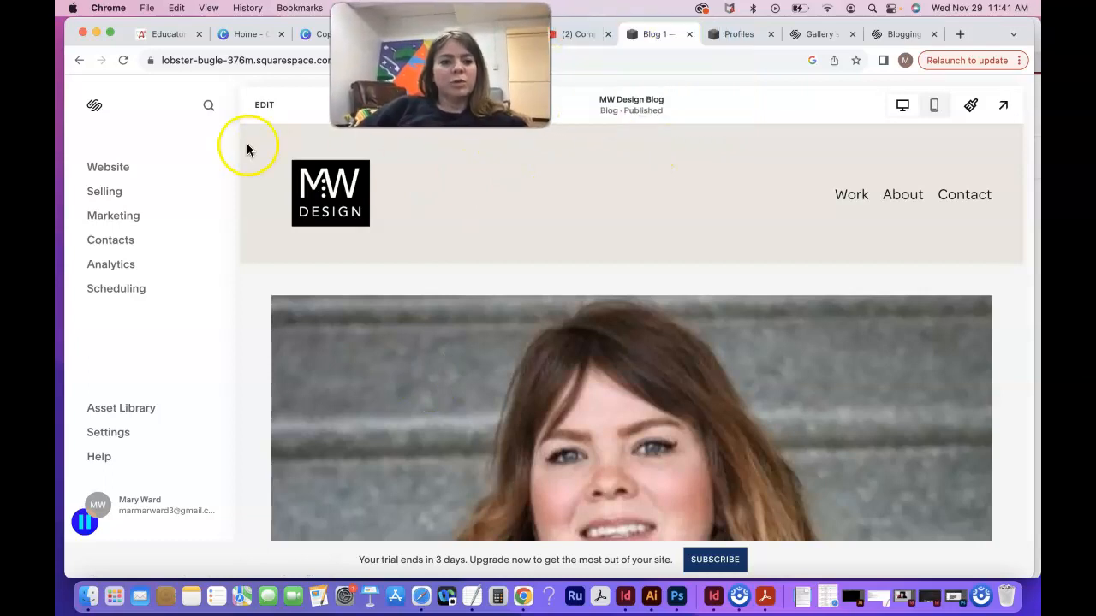
pyautogui.click(933, 110)
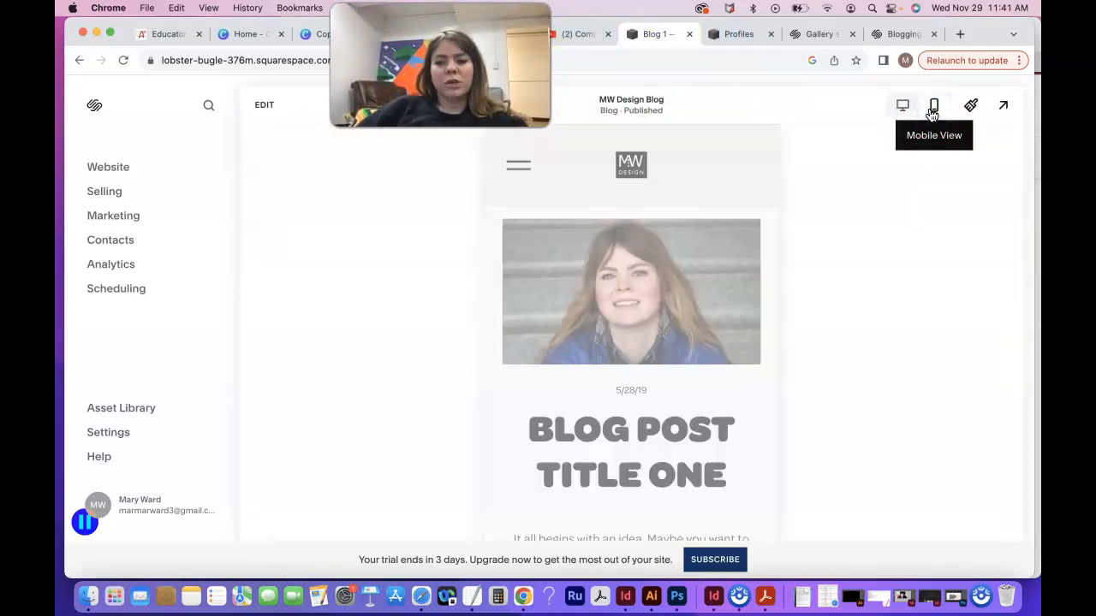
pyautogui.scroll(-10, 740, 290)
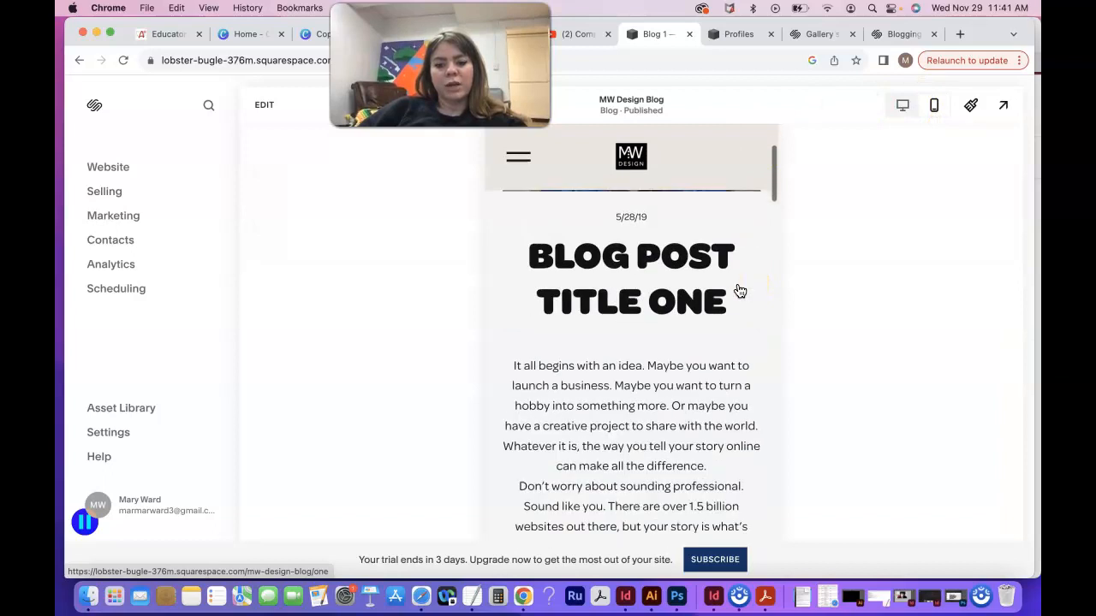
pyautogui.scroll(-12, 740, 290)
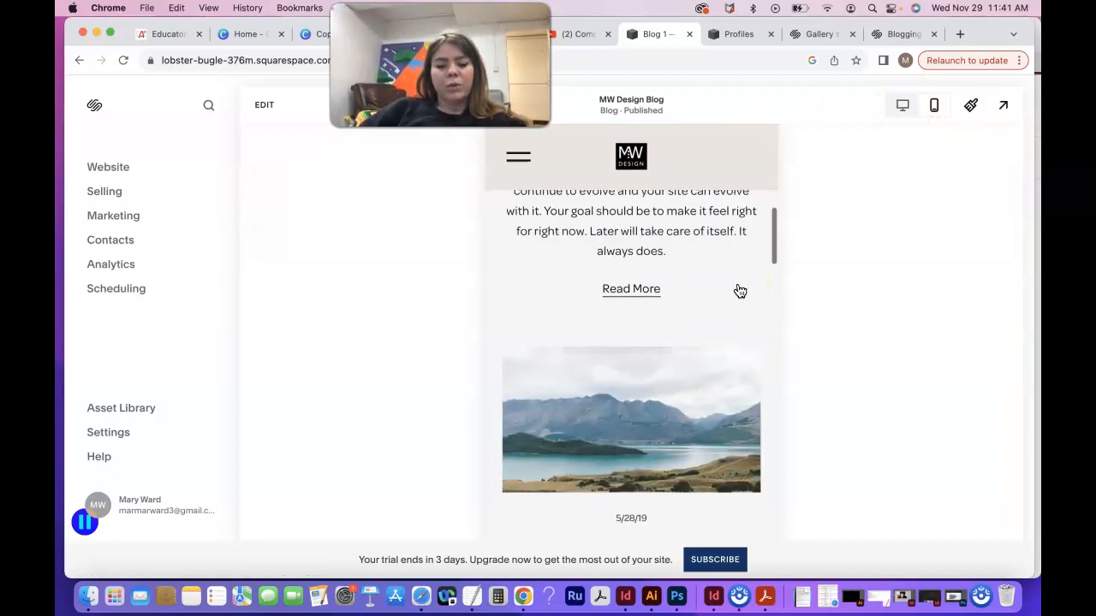
pyautogui.scroll(-12, 740, 292)
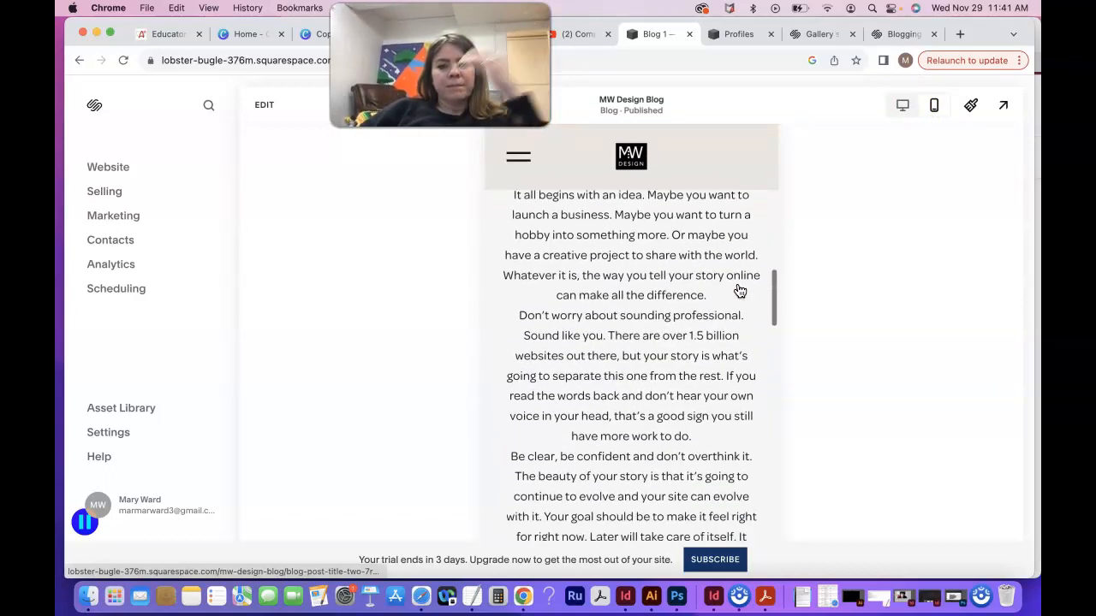
pyautogui.scroll(-12, 740, 291)
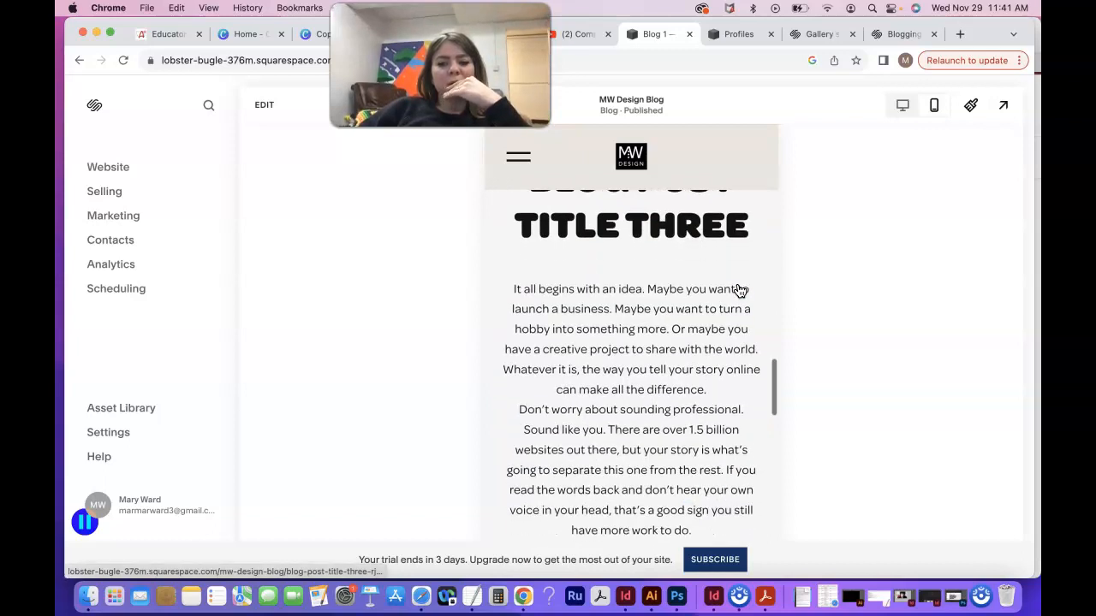
pyautogui.scroll(-4, 739, 290)
# - Open Blog Post Title Three from the mobile preview for editing and place the cursor in its first paragraph
pyautogui.click(719, 282)
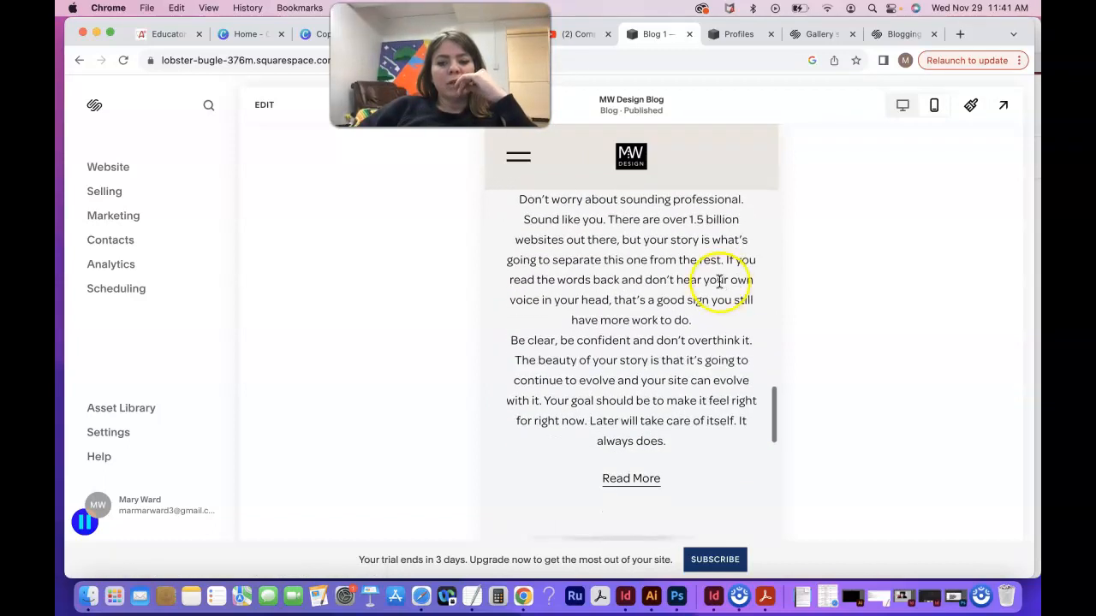
pyautogui.scroll(8, 680, 263)
pyautogui.click(669, 377)
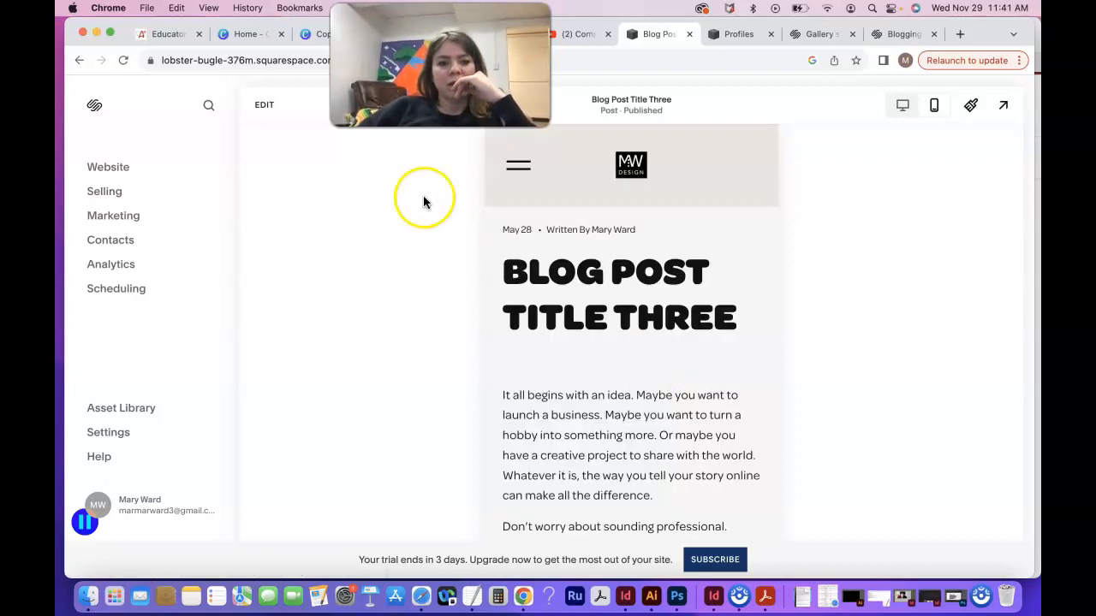
pyautogui.click(265, 106)
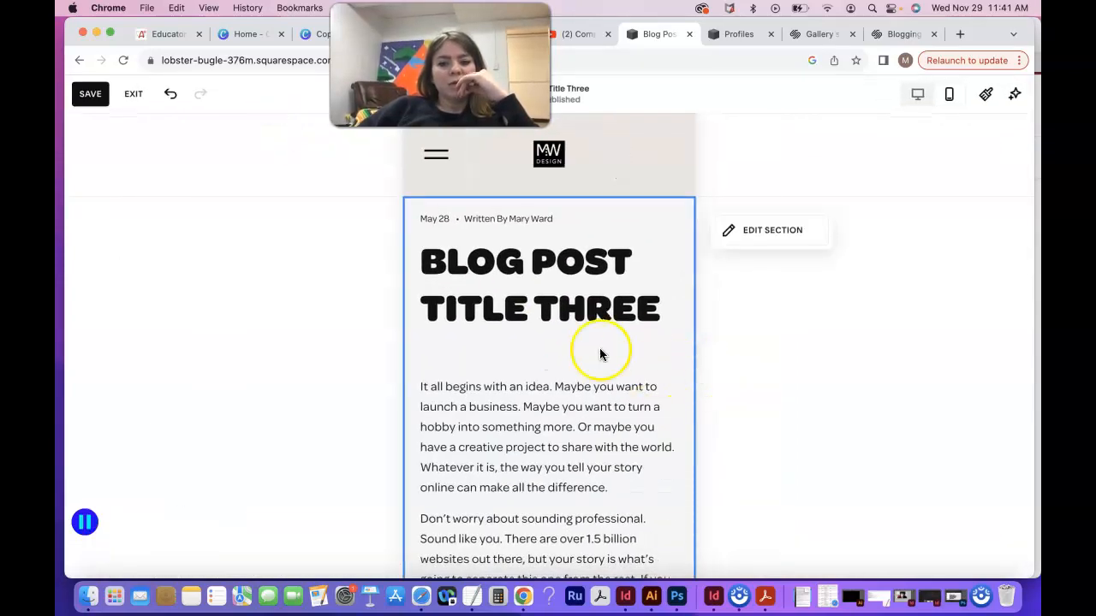
pyautogui.scroll(-1, 599, 354)
pyautogui.click(591, 379)
# - Look through the mobile layout of Blog Post Title Three, including its body text, post navigation and footer
pyautogui.scroll(-4, 591, 380)
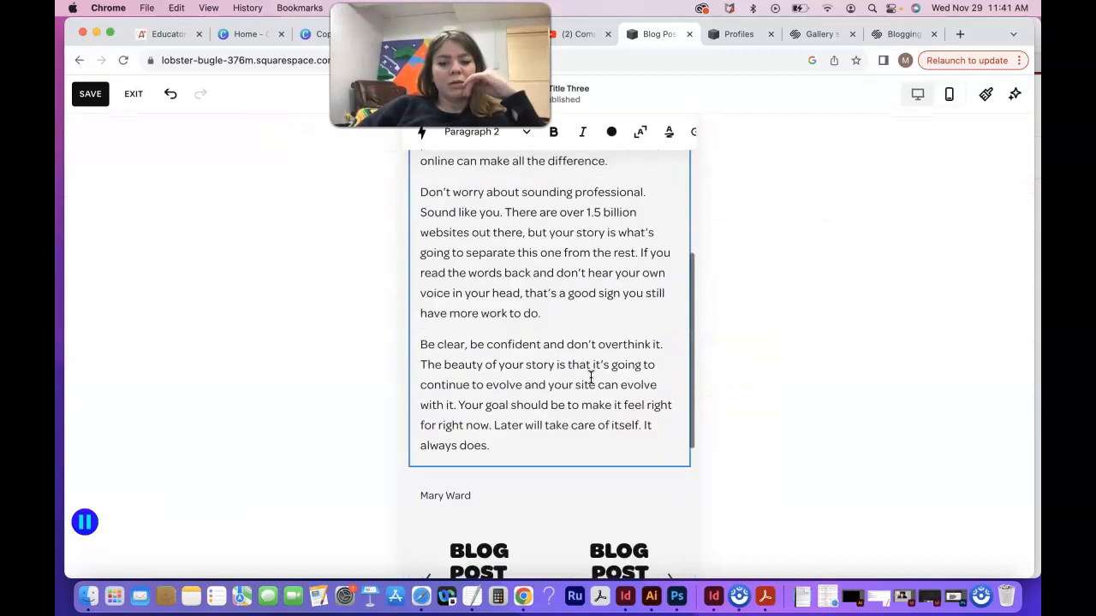
pyautogui.scroll(-3, 590, 377)
pyautogui.moveTo(538, 445)
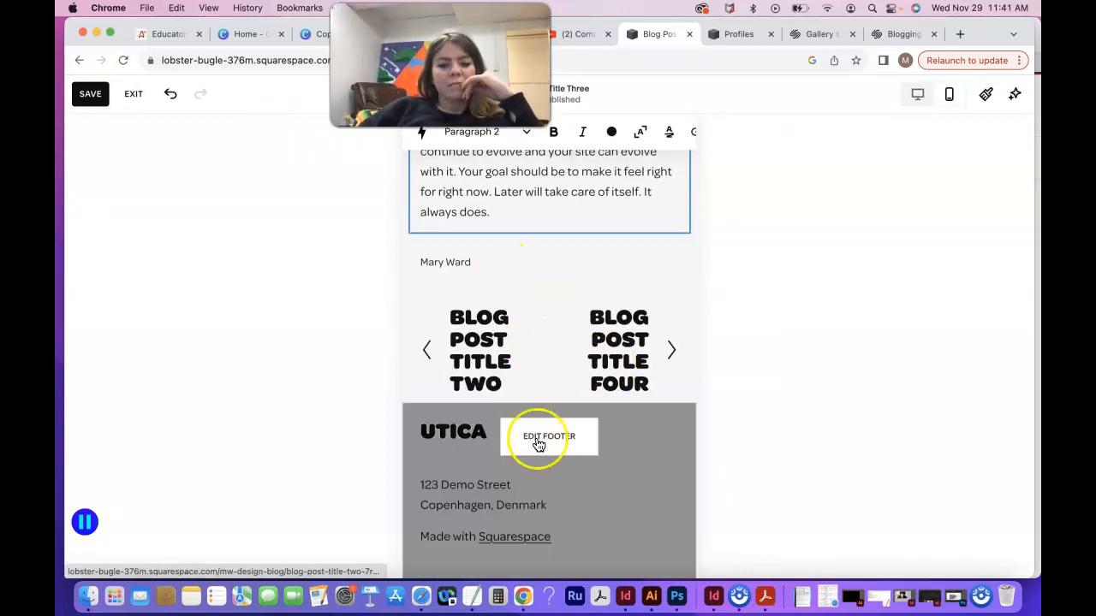
pyautogui.scroll(-2, 570, 447)
pyautogui.scroll(10, 567, 441)
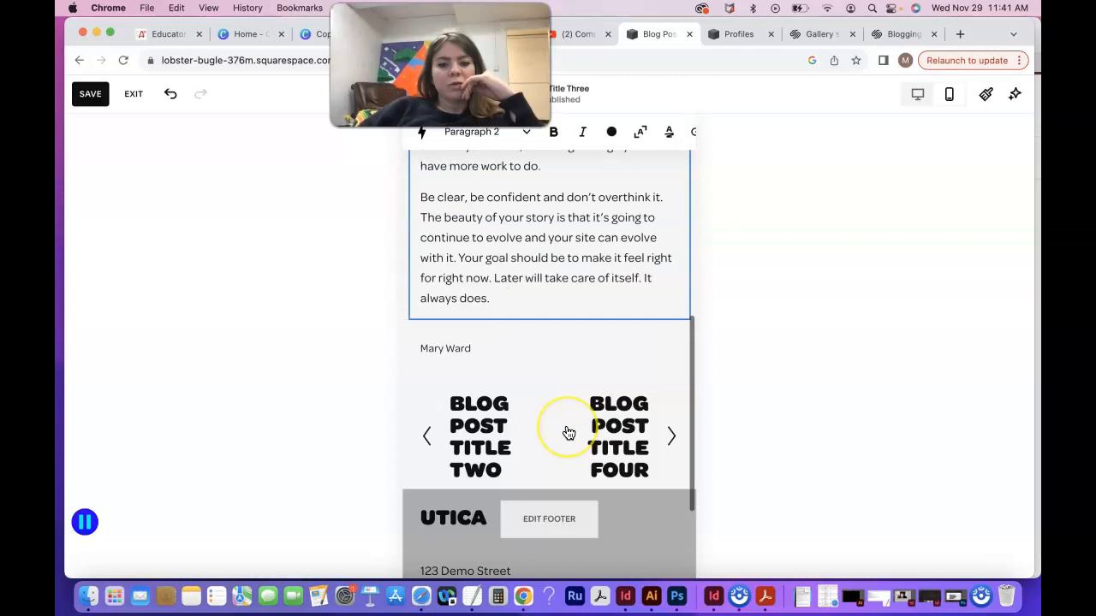
pyautogui.click(529, 354)
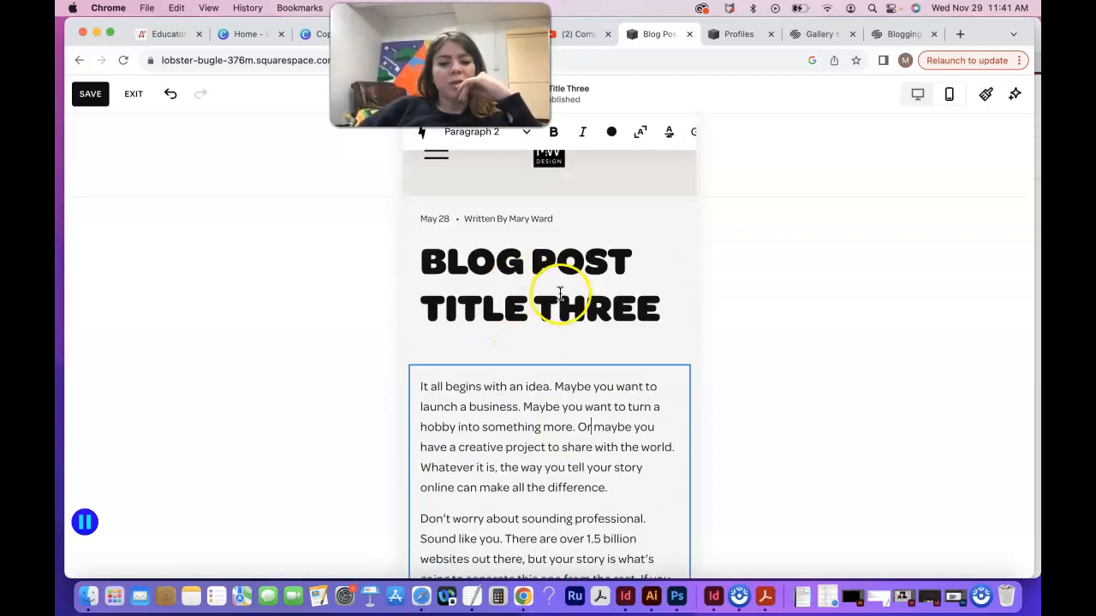
# - Compare the desktop and mobile layouts of Blog Post Title Three, ending in mobile view
pyautogui.click(951, 98)
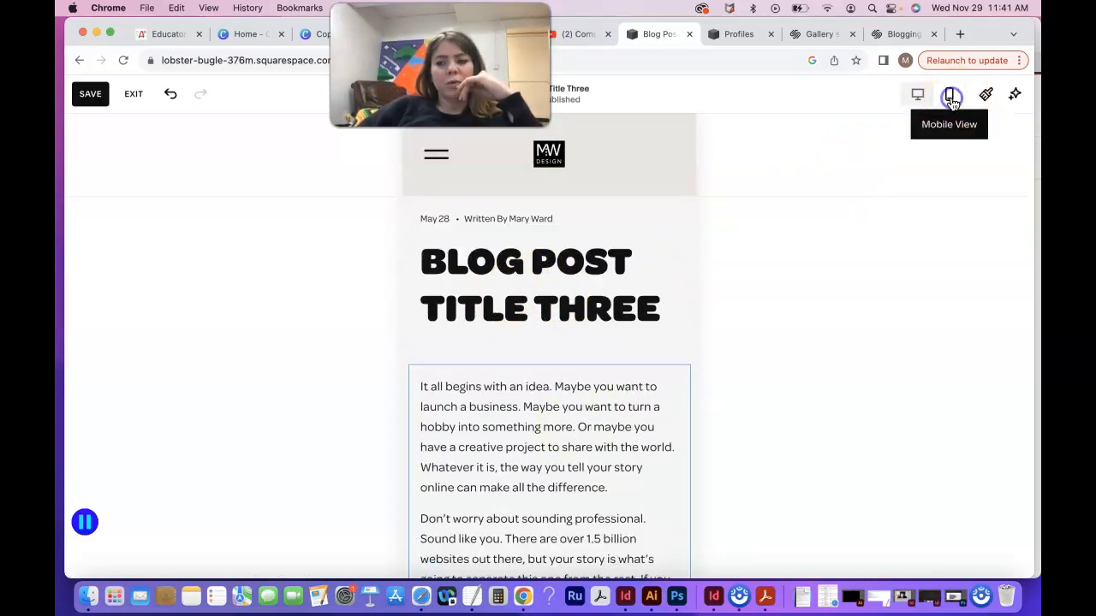
pyautogui.click(919, 95)
pyautogui.click(950, 97)
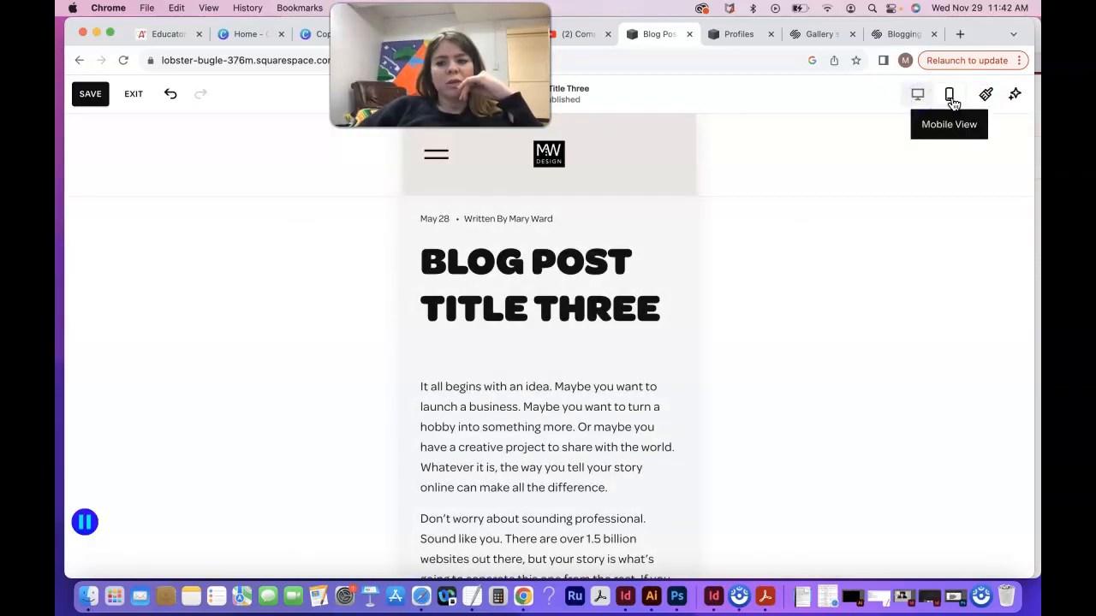